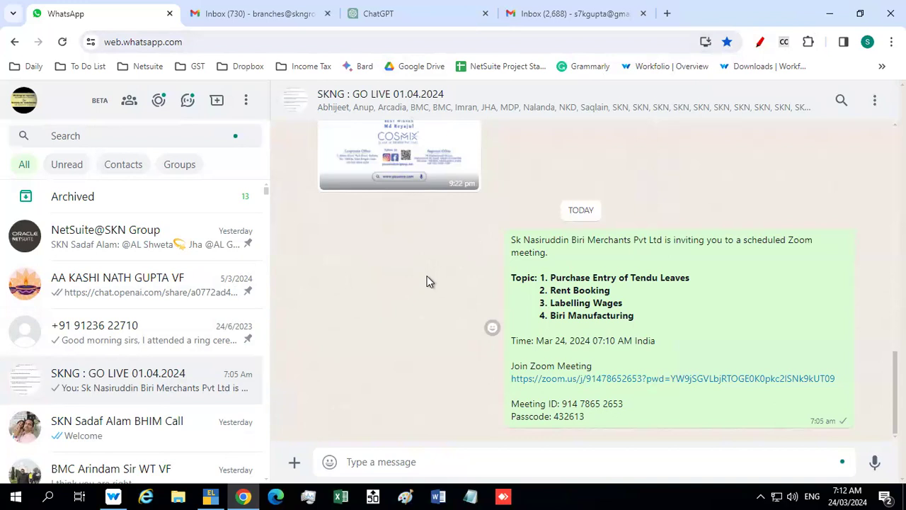
Open the NetSuite bookmark in a new browser window and log in with the saved credentials
middle_click(243, 497)
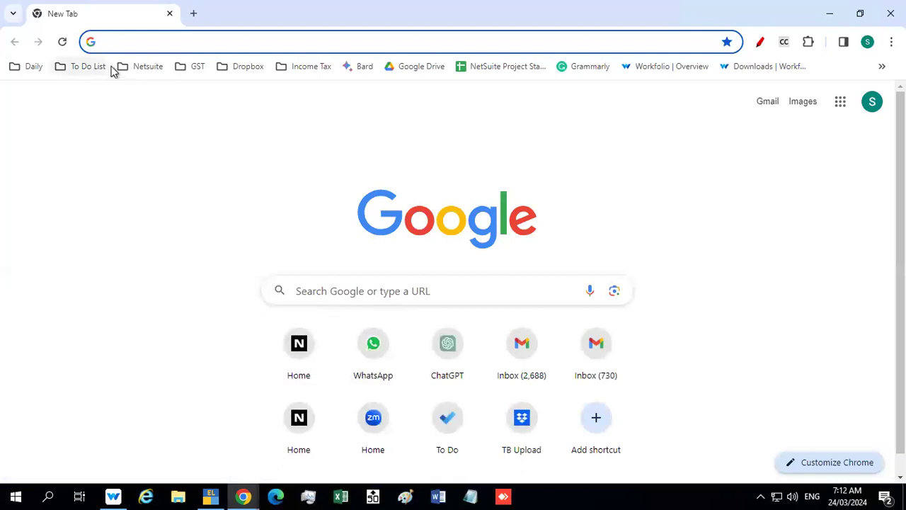
click(142, 66)
click(151, 91)
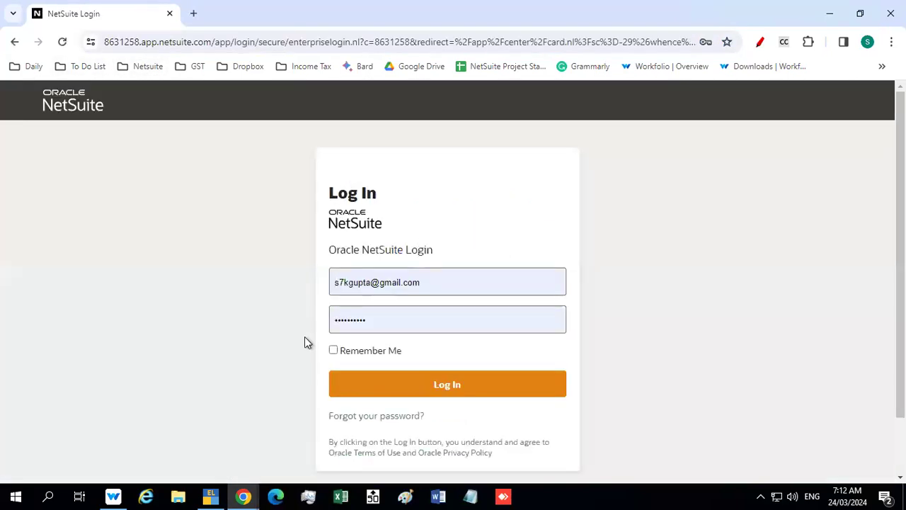
click(418, 388)
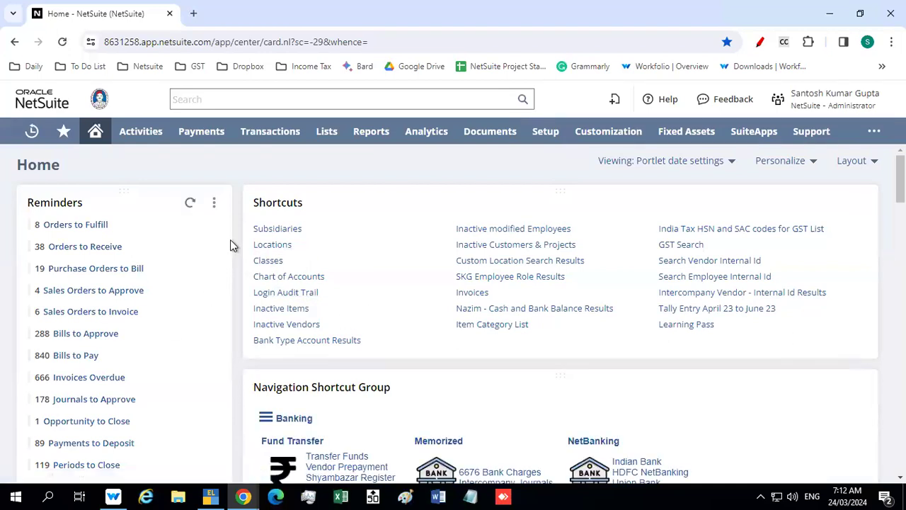
Open a new vendor bill entry form from the payables transactions
mouse_move(264, 134)
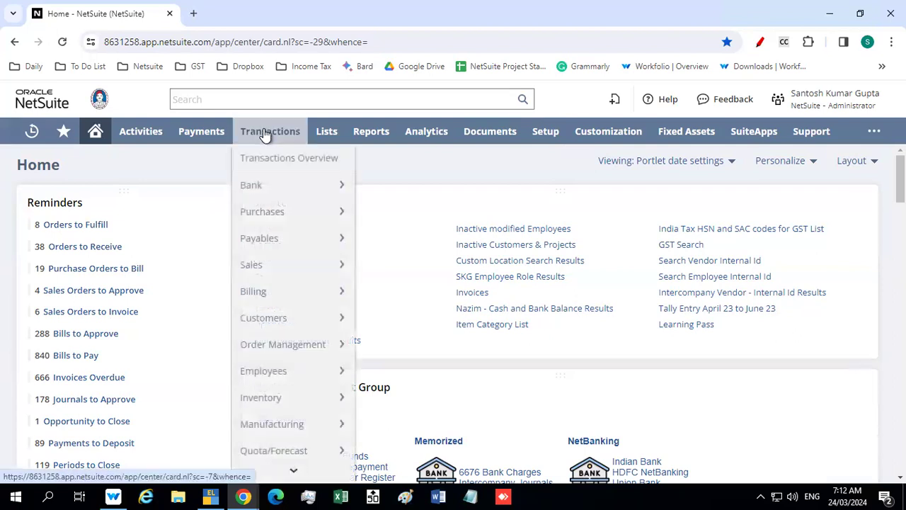
mouse_move(256, 238)
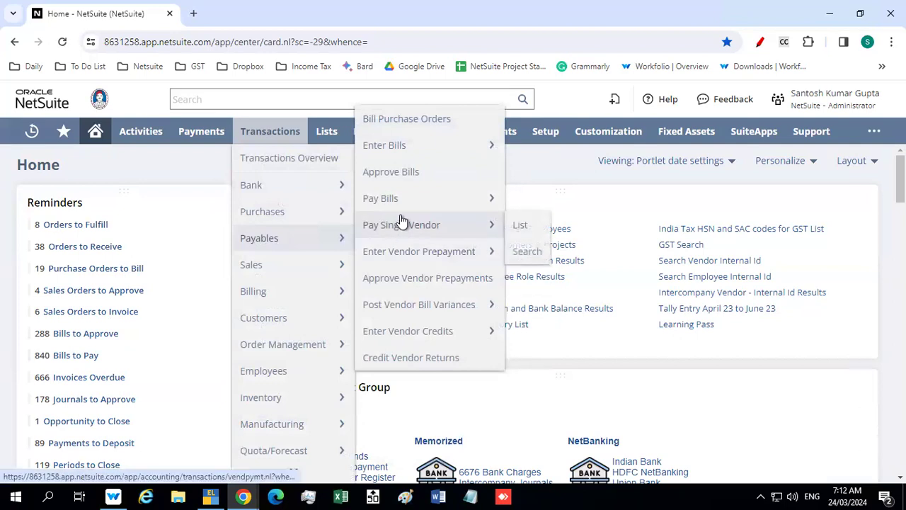
mouse_move(428, 150)
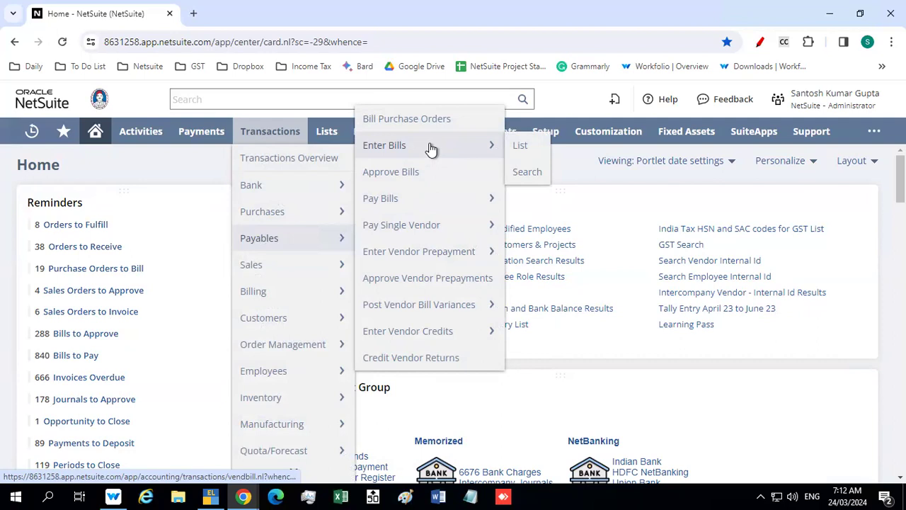
click(430, 148)
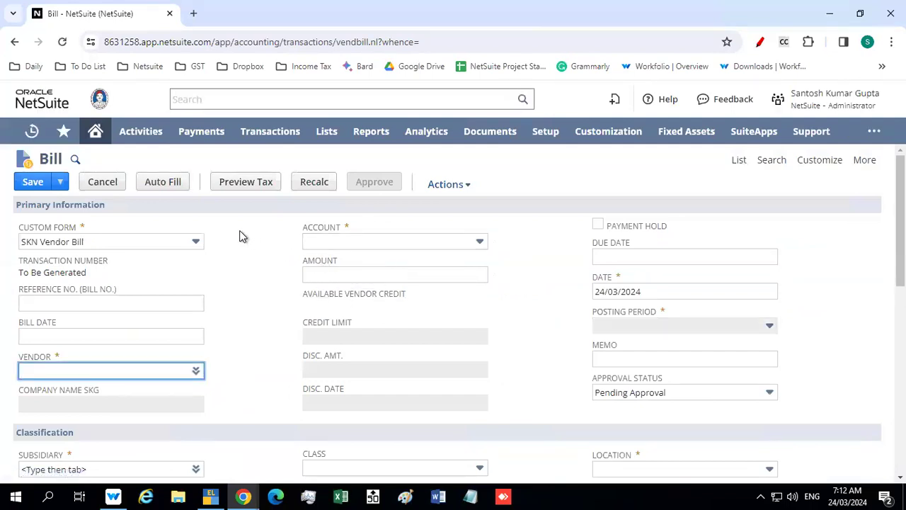
Check the tendu leaves purchase voucher in TallyPrime and enter its supplier invoice number 13 as the NetSuite bill's reference number
key(alt+Tab)
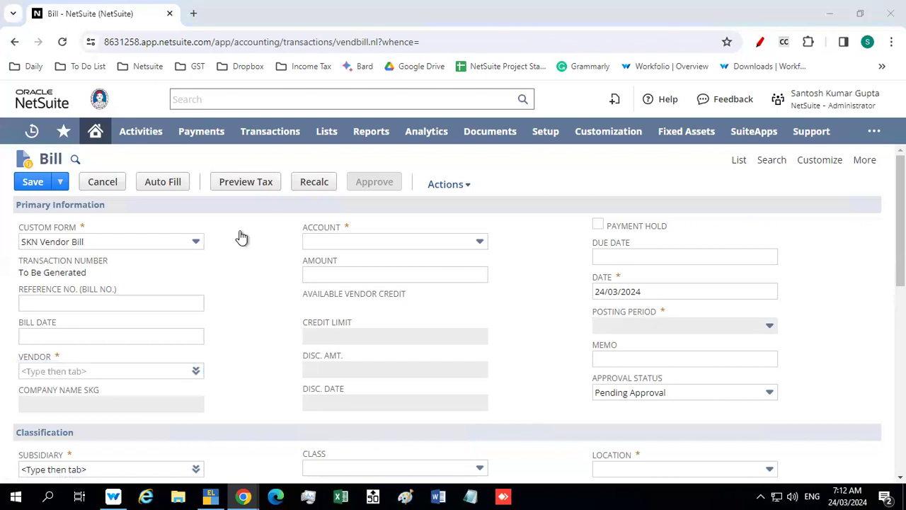
key(alt+Tab)
key(alt+Tab)
key(alt+Tab)
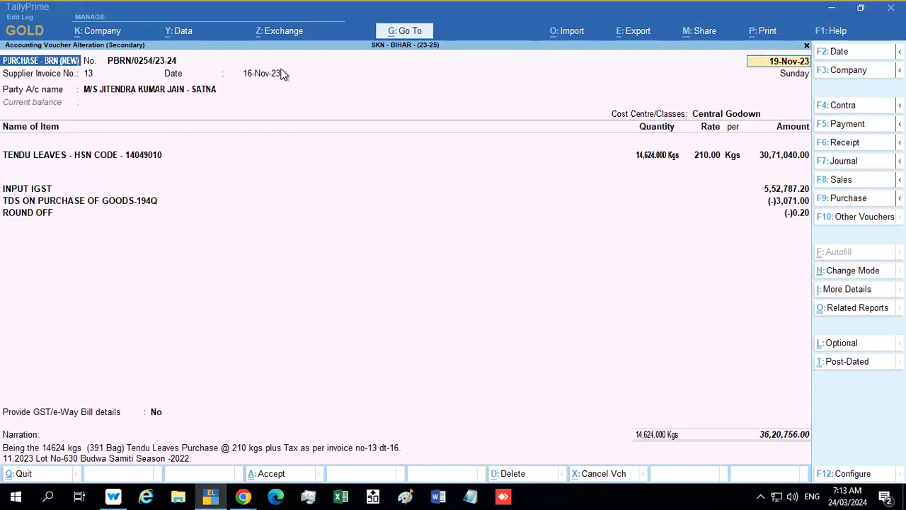
key(alt)
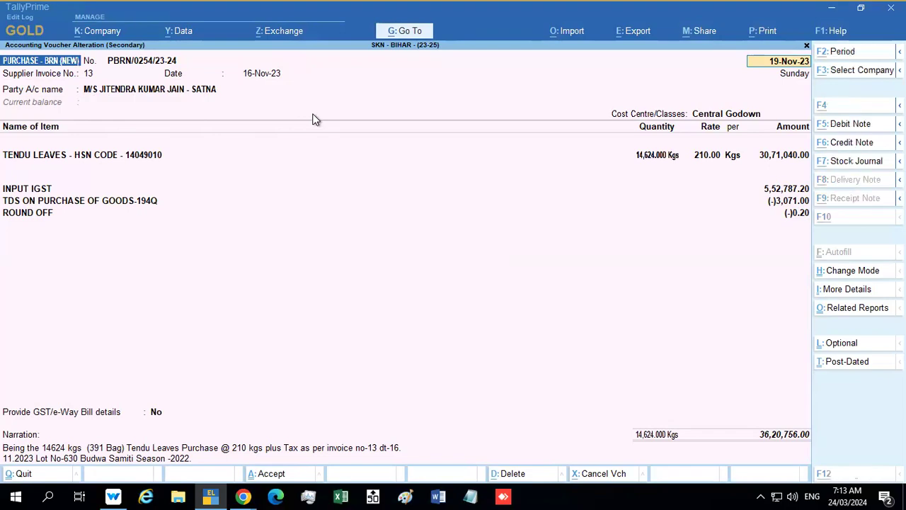
key(alt+Tab)
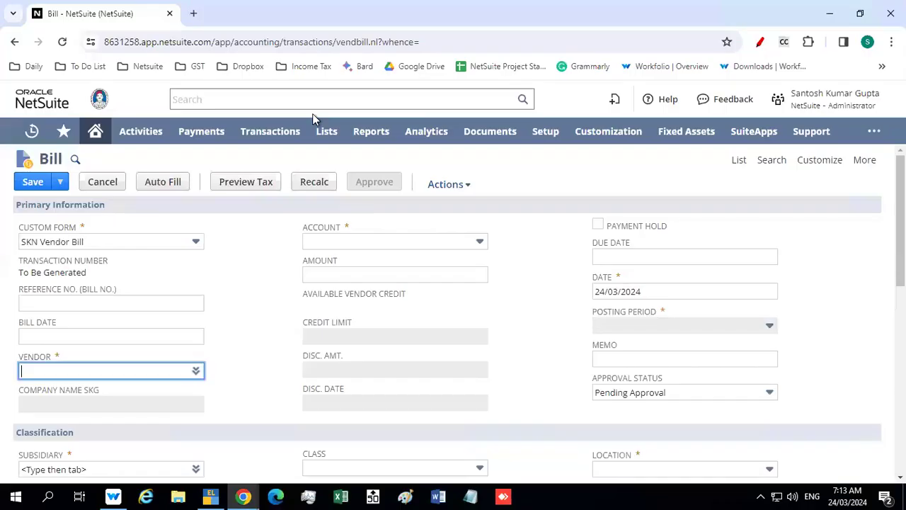
click(74, 301)
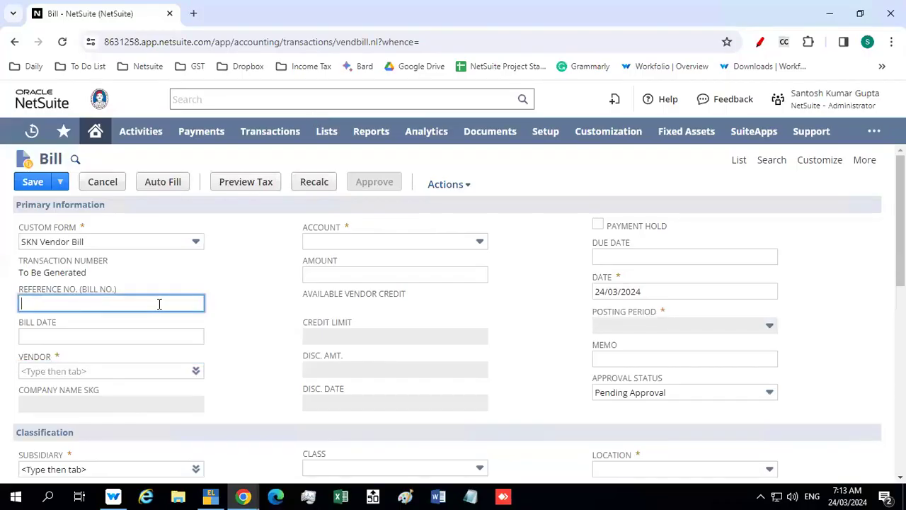
key(alt+Tab)
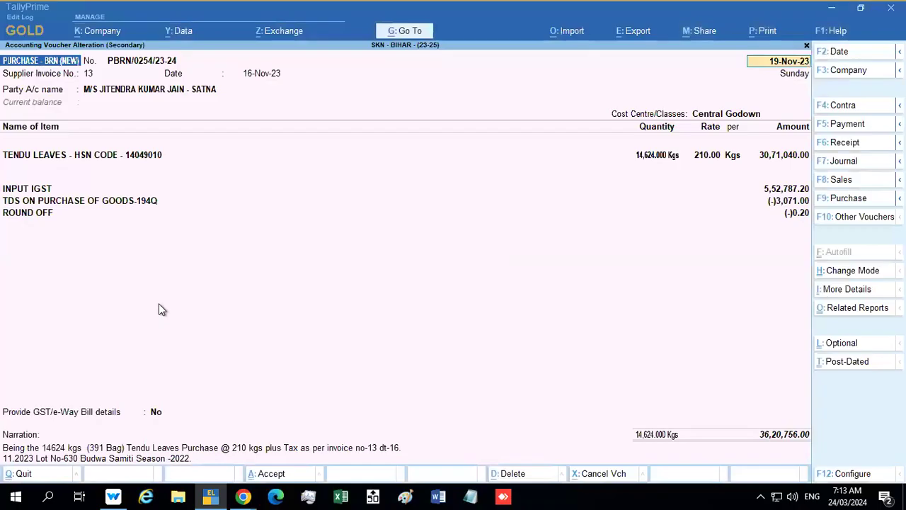
key(alt+Tab)
text(13)
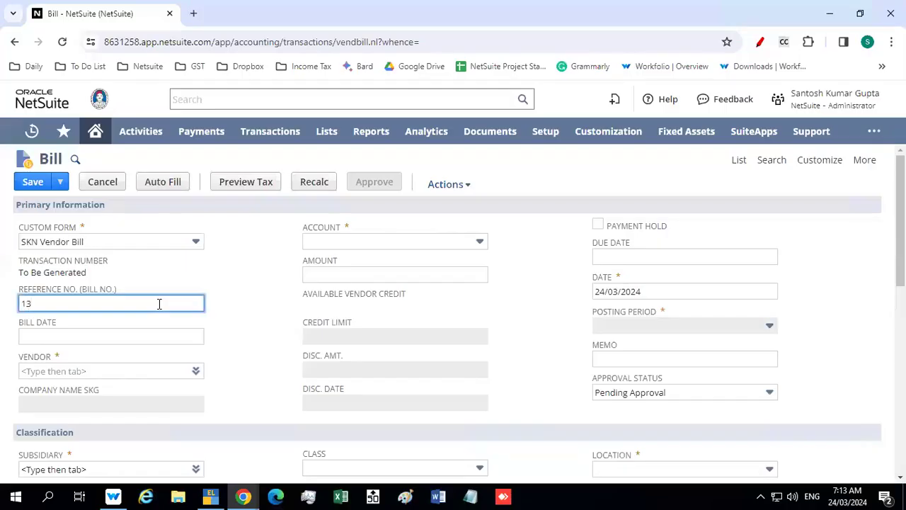
Set the bill date to 16/11/2023, matching the supplier invoice date
key(Tab)
text(16/11)
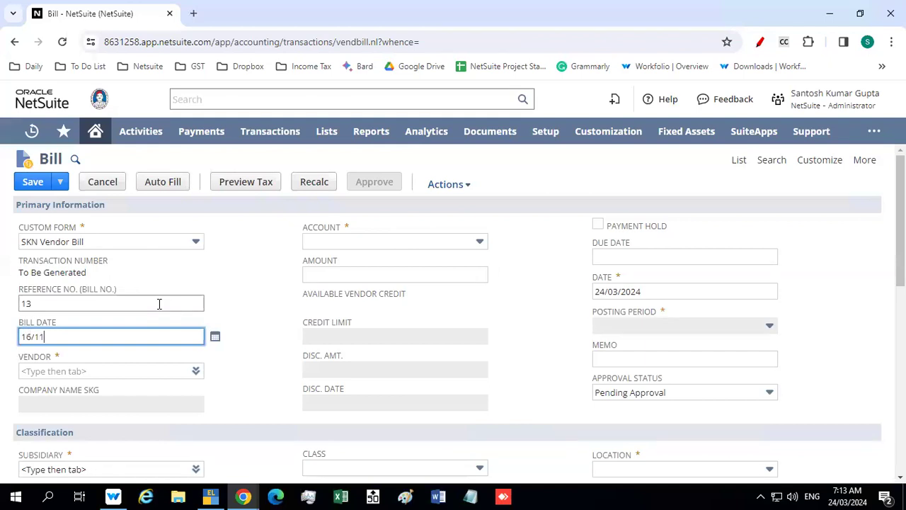
text(/23)
key(Tab)
Check the party name on the TallyPrime voucher and select the matching vendor on the NetSuite bill
key(alt+Tab)
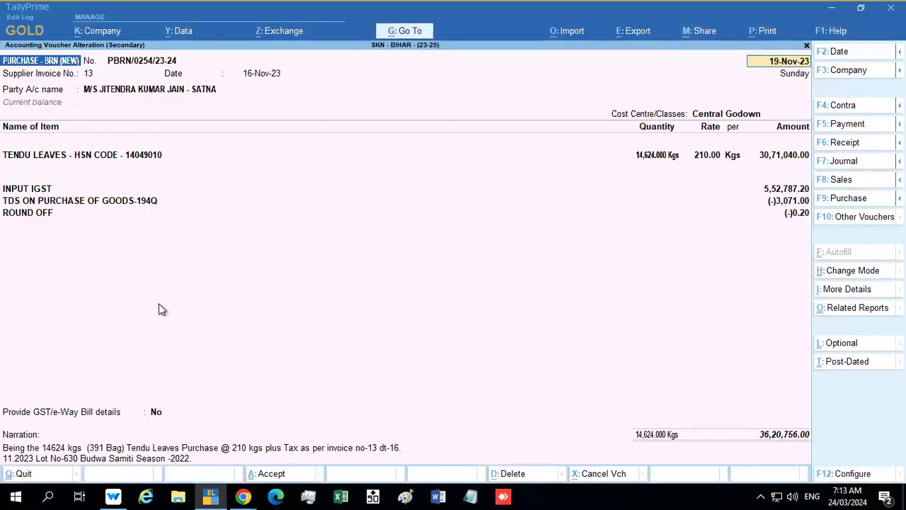
key(alt+Tab)
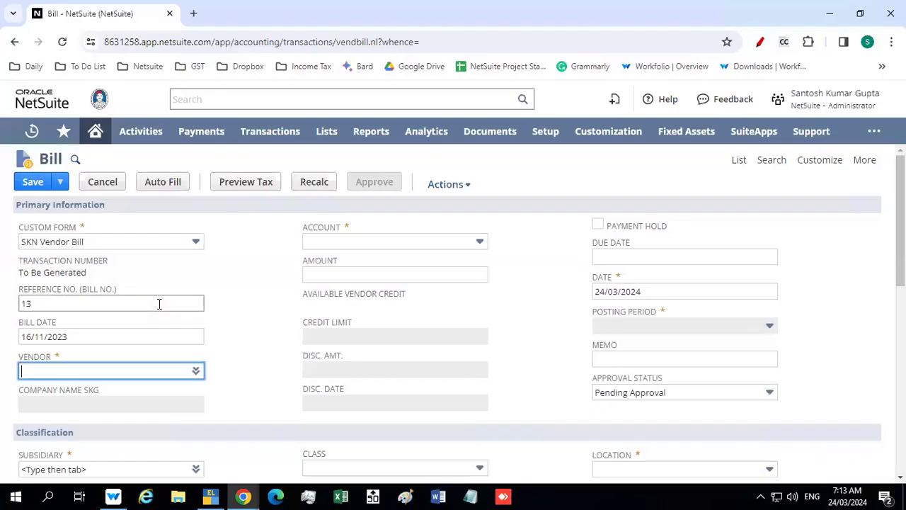
text(jiten)
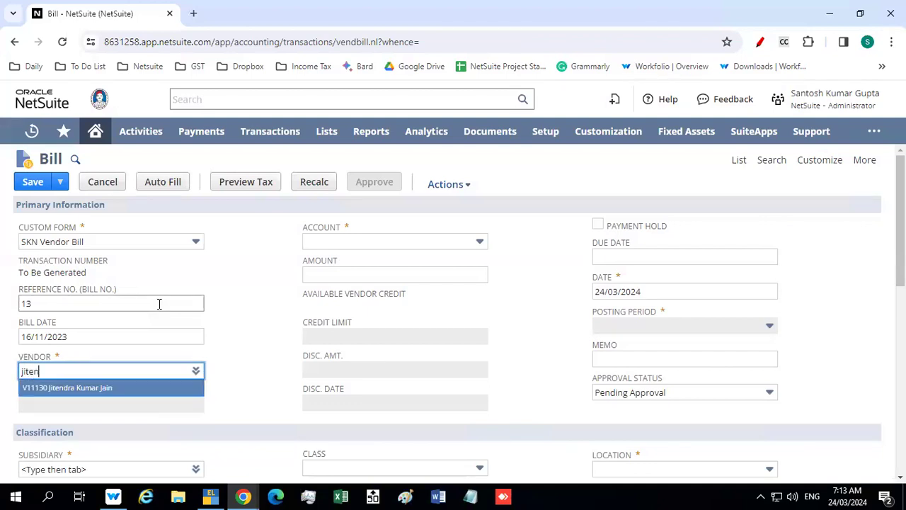
key(Return)
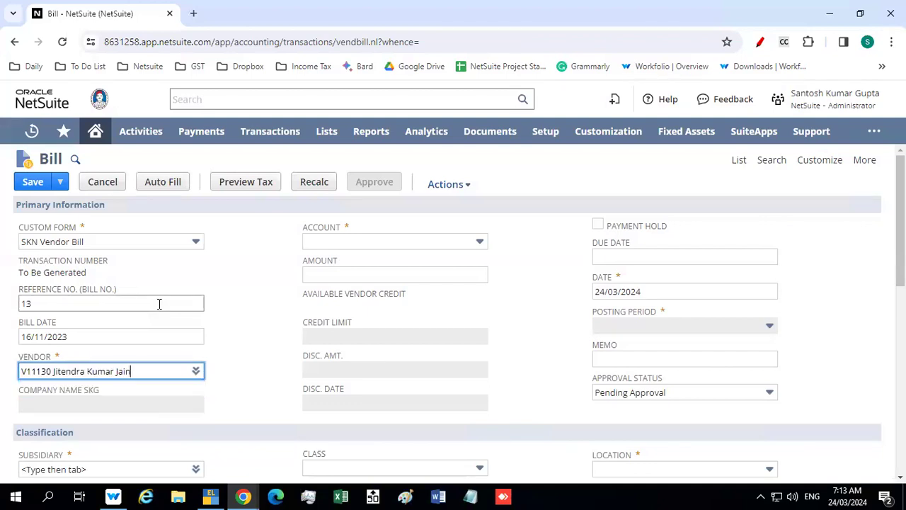
key(Tab)
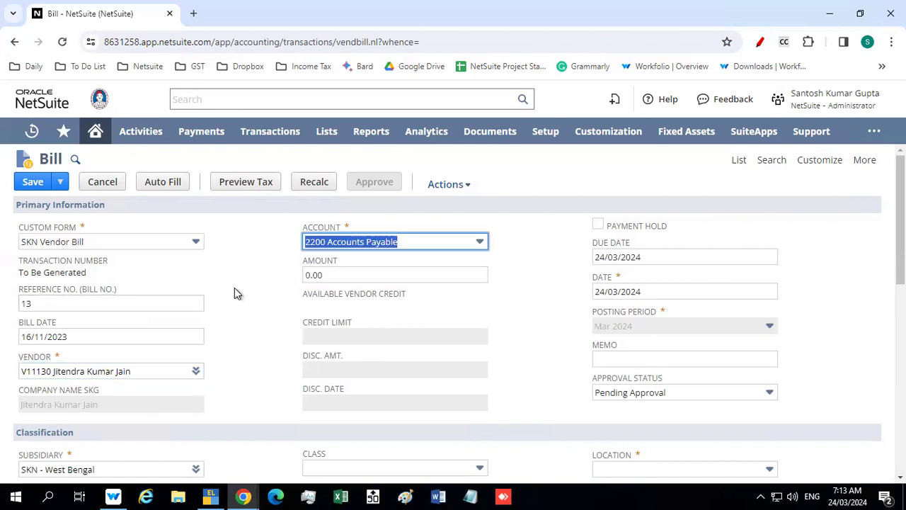
Check the voucher date in TallyPrime and set the NetSuite bill's posting date to 19/11/2023
scroll(235, 287, down, 1)
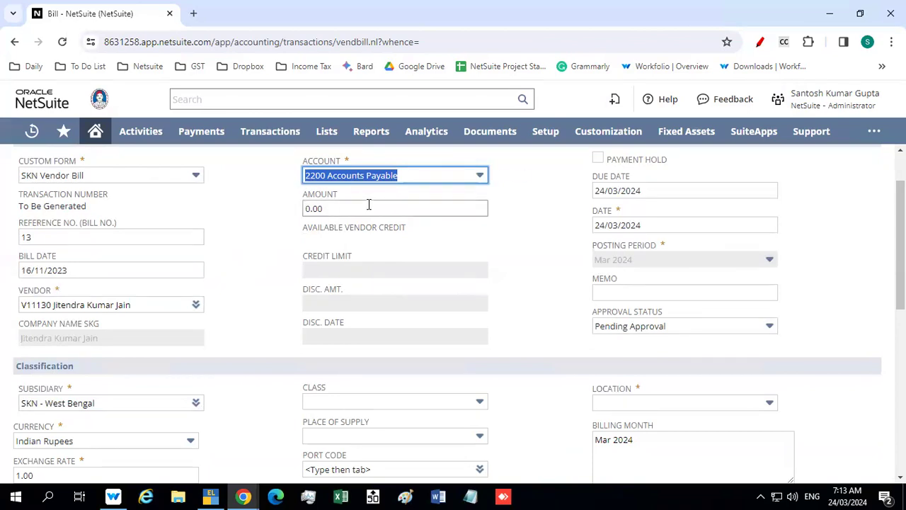
key(alt+Tab)
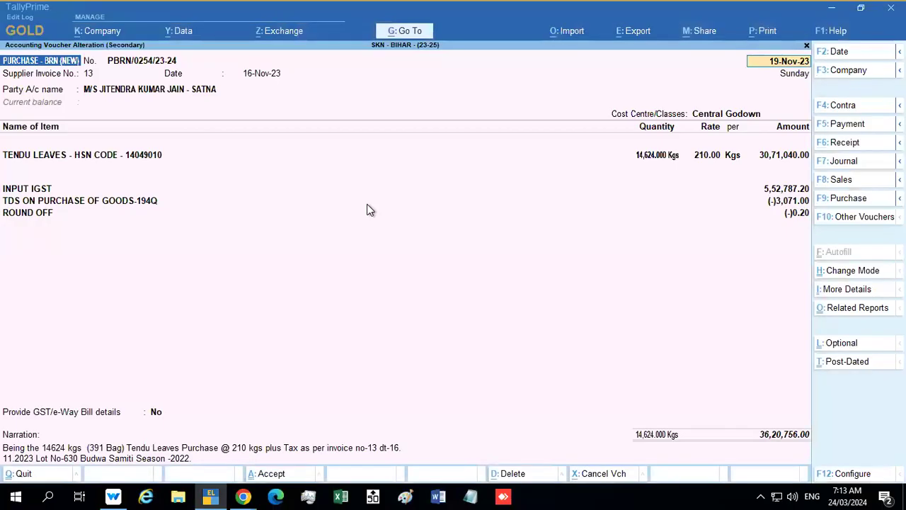
key(alt+Tab)
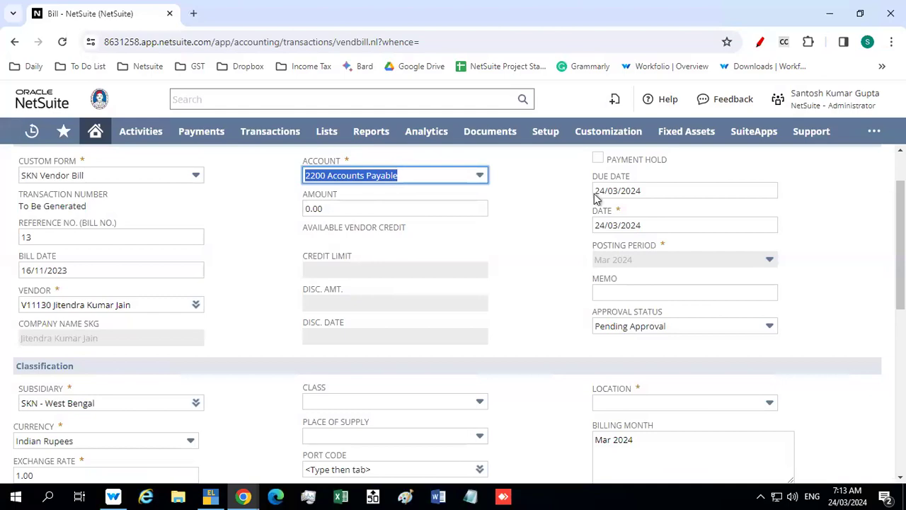
key(alt+Tab)
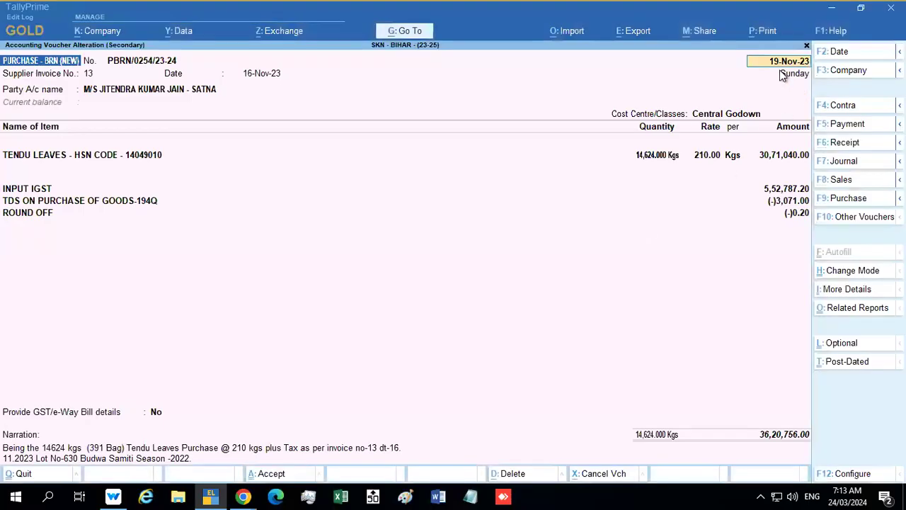
key(alt+Tab)
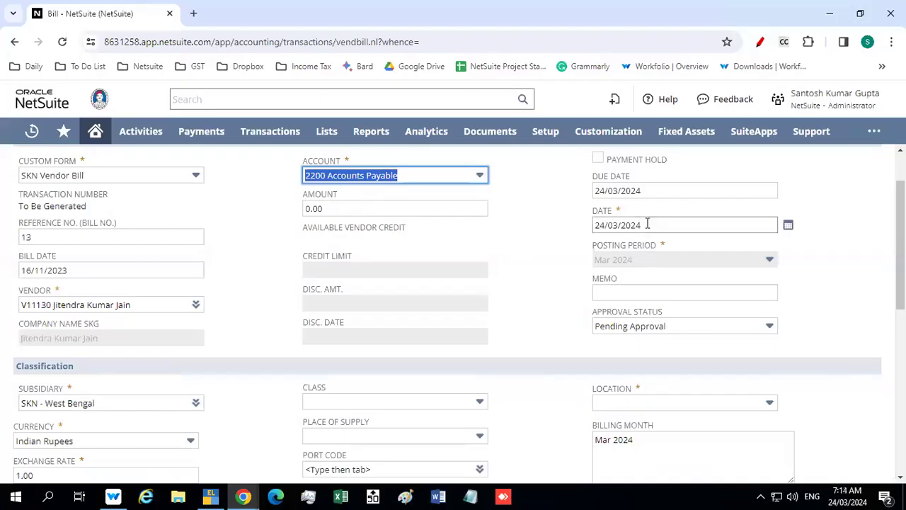
drag(647, 224, 551, 226)
text(19/11)
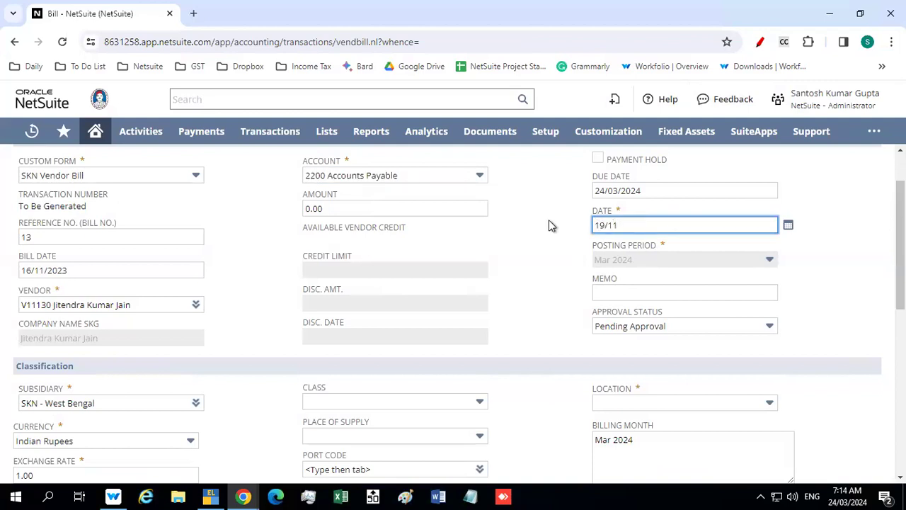
key(Tab)
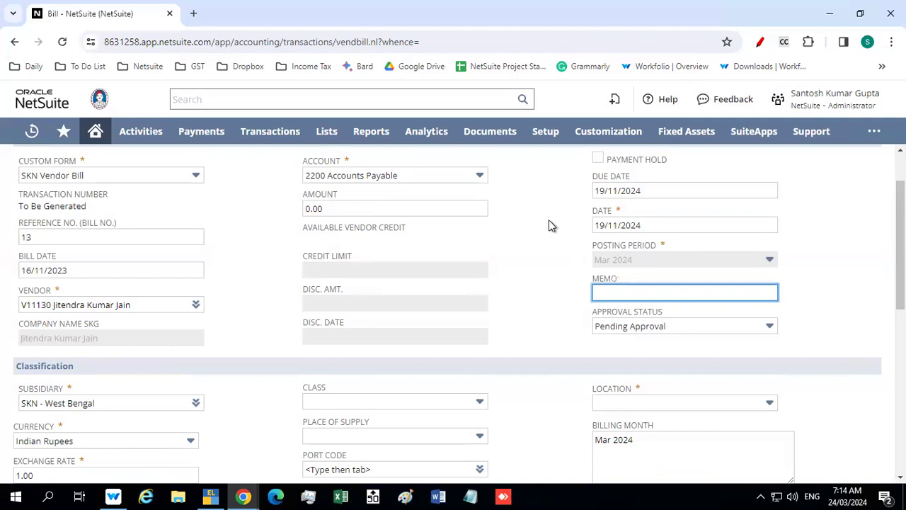
click(658, 225)
key(BackSpace)
text(3)
key(Tab)
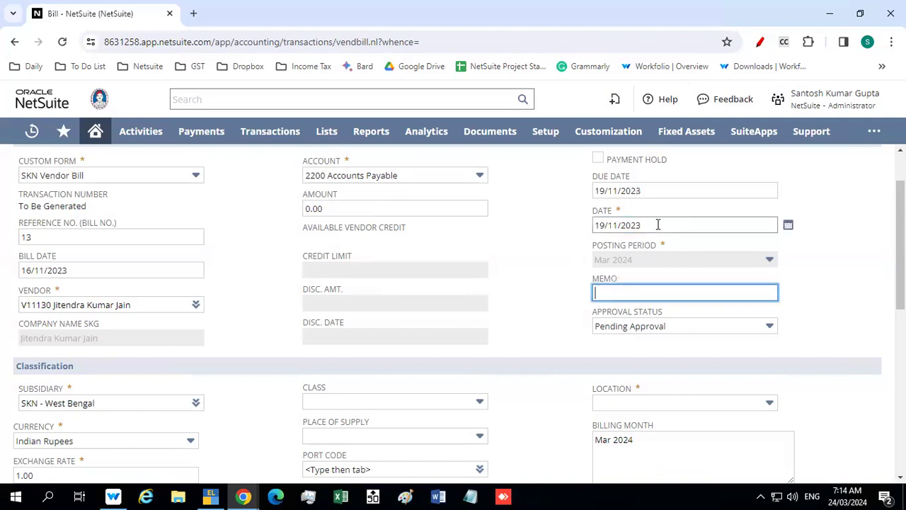
Copy the TallyPrime voucher's full narration about the 14624 kgs (391 Bag) Tendu Leaves purchase into the NetSuite bill's memo
key(alt+Tab)
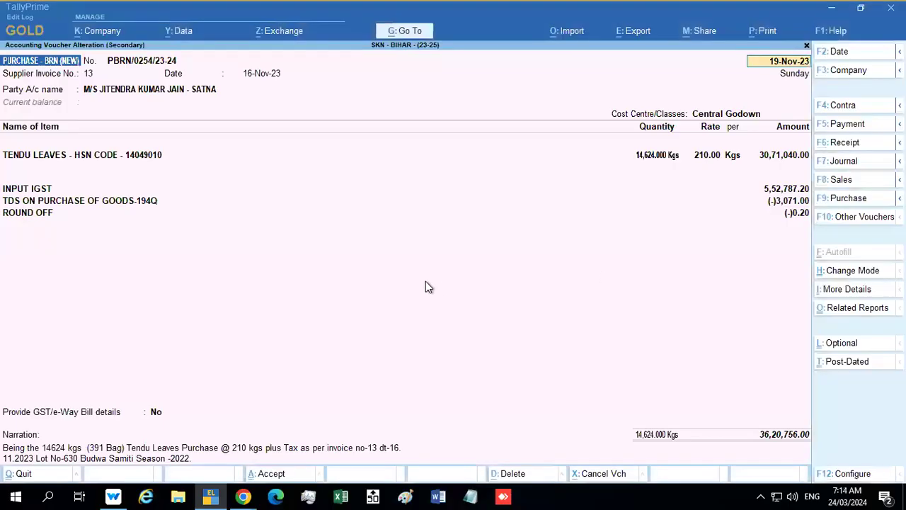
click(145, 459)
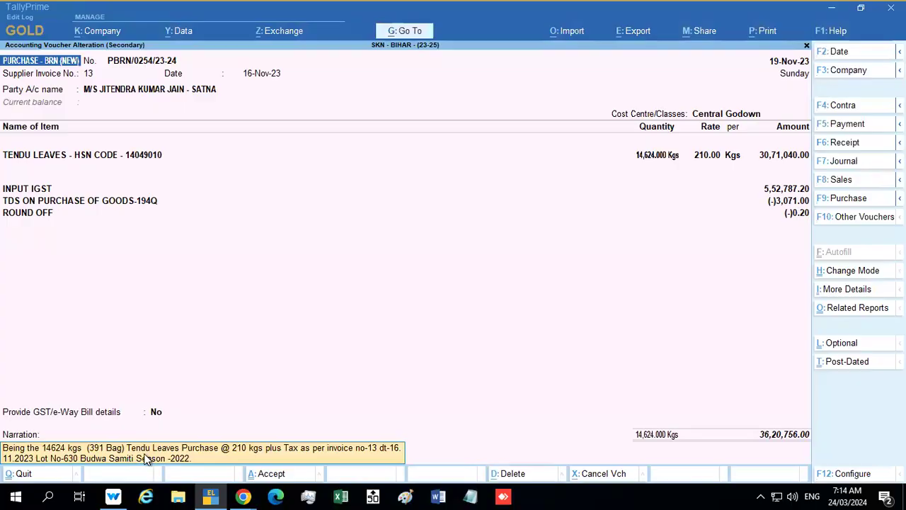
key(alt+Tab)
text(2023 Lot No-630 Budwa Samiti Season -2022.)
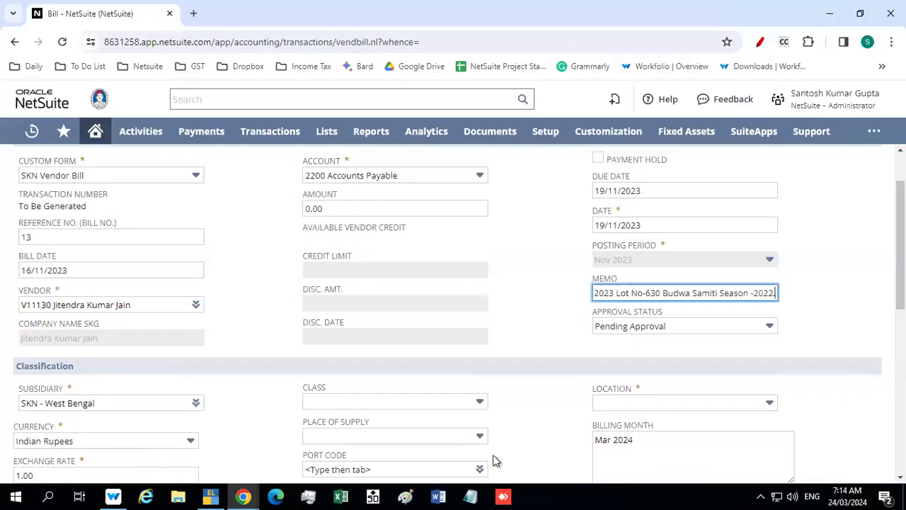
key(Tab)
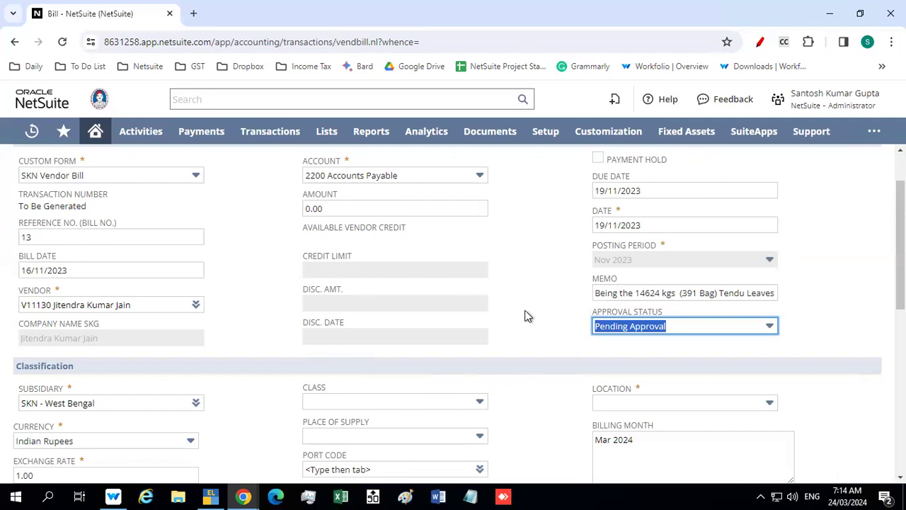
Change the bill's approval status to Approved
click(626, 350)
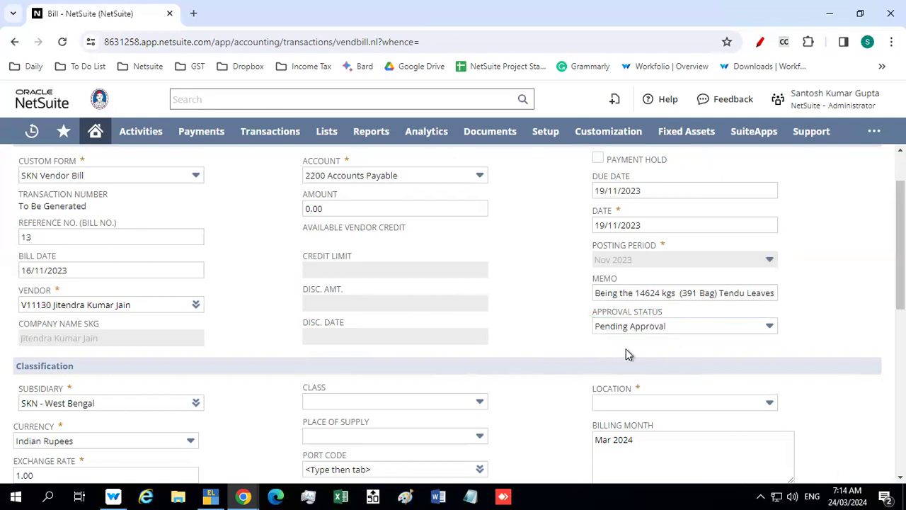
click(665, 327)
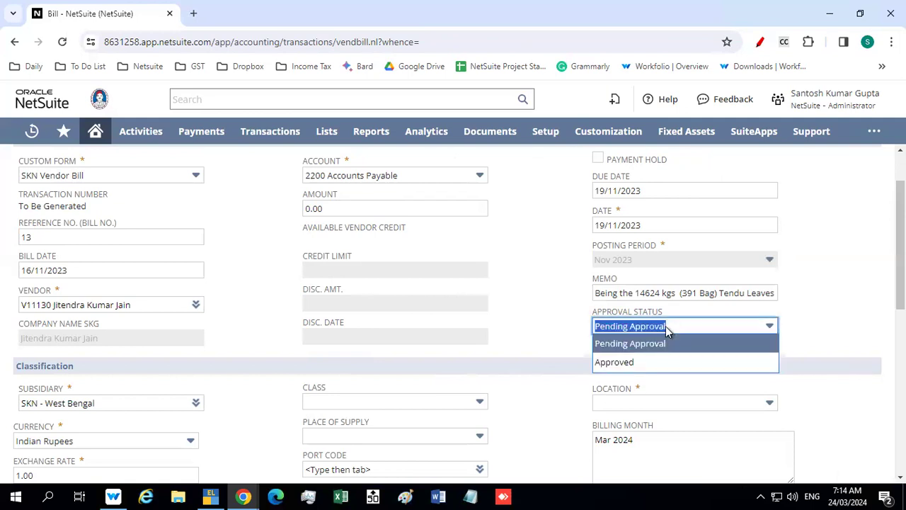
click(645, 362)
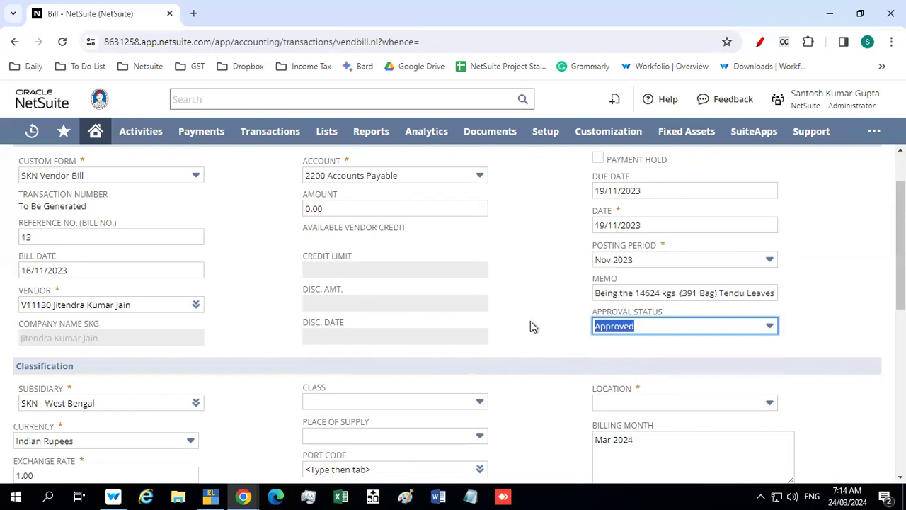
Check the company on the TallyPrime voucher and set the NetSuite bill's subsidiary to SKN - Bihar
click(531, 320)
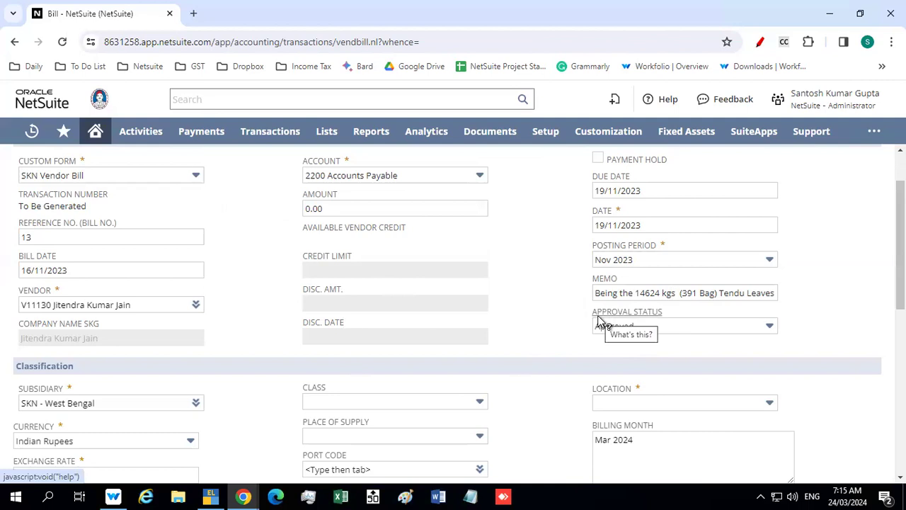
scroll(541, 323, down, 2)
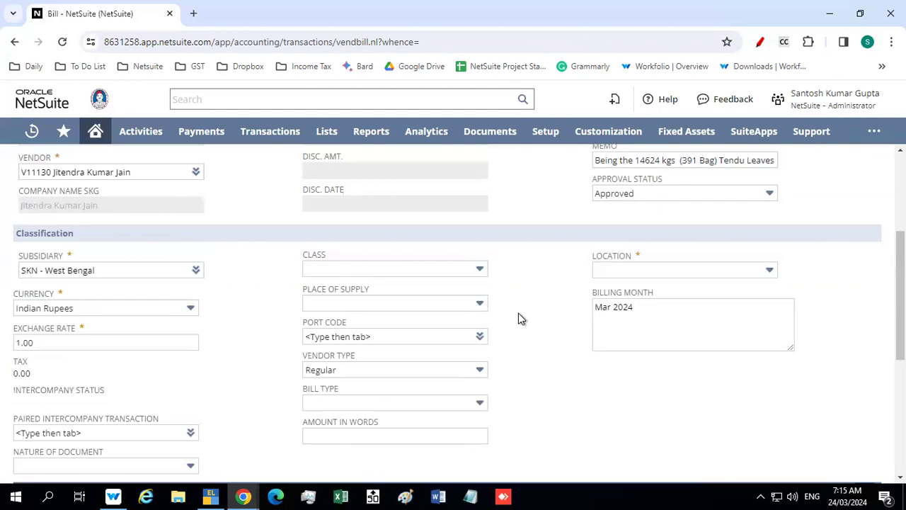
key(alt+Tab)
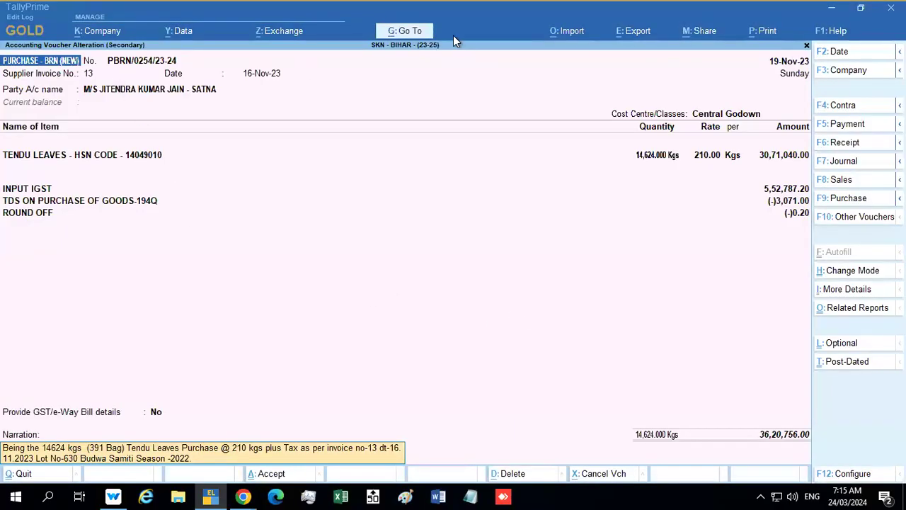
key(alt+Tab)
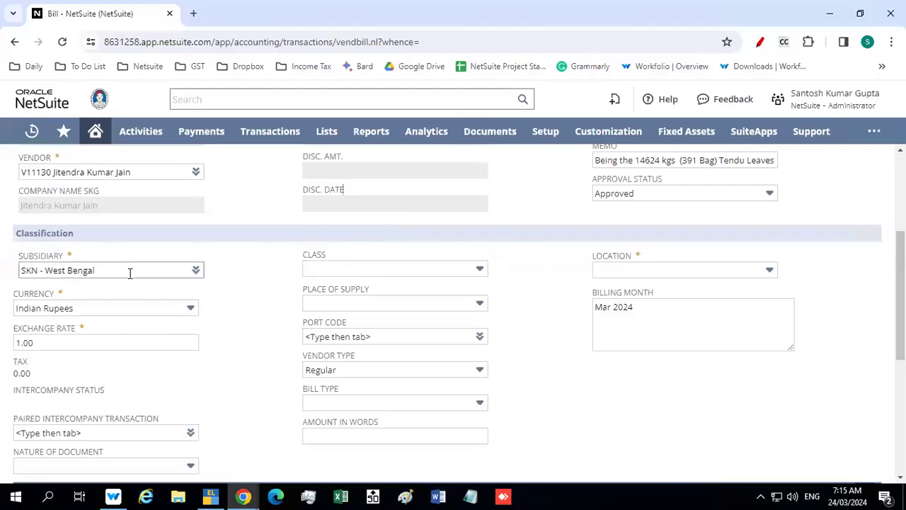
click(168, 270)
key(BackSpace)
key(BackSpace)
key(BackSpace)
key(BackSpace)
key(BackSpace)
key(BackSpace)
key(BackSpace)
key(BackSpace)
key(BackSpace)
key(BackSpace)
key(BackSpace)
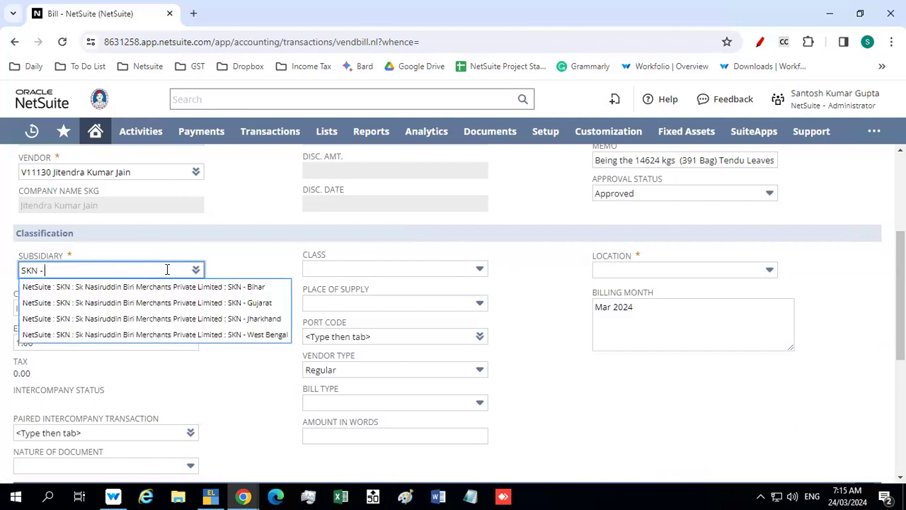
key(Down)
key(Down)
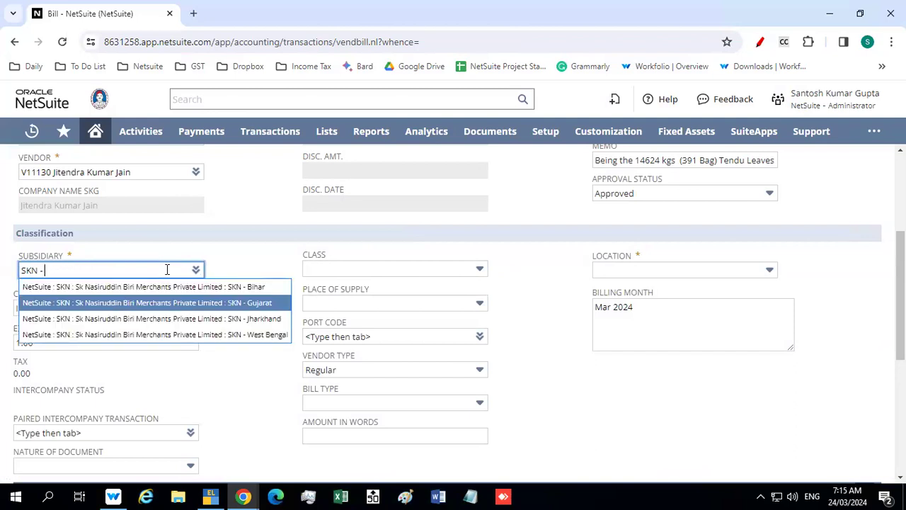
key(Up)
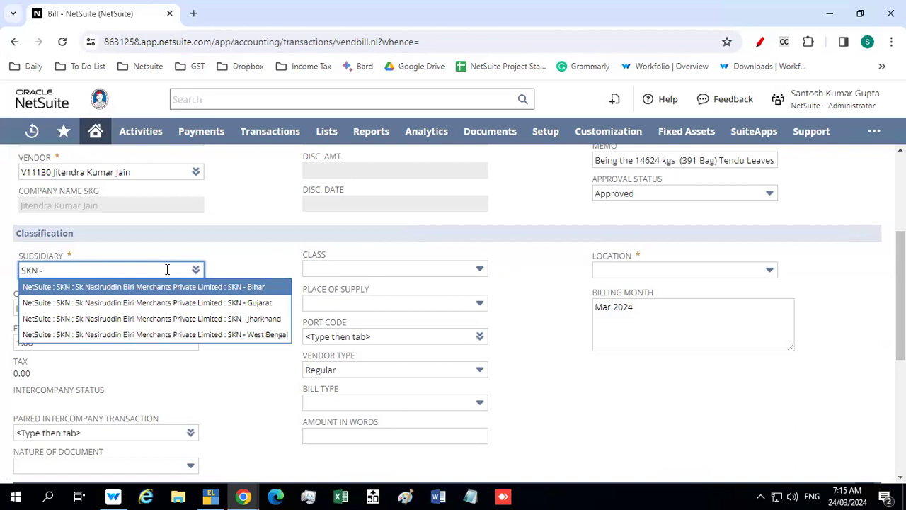
key(Return)
key(Tab)
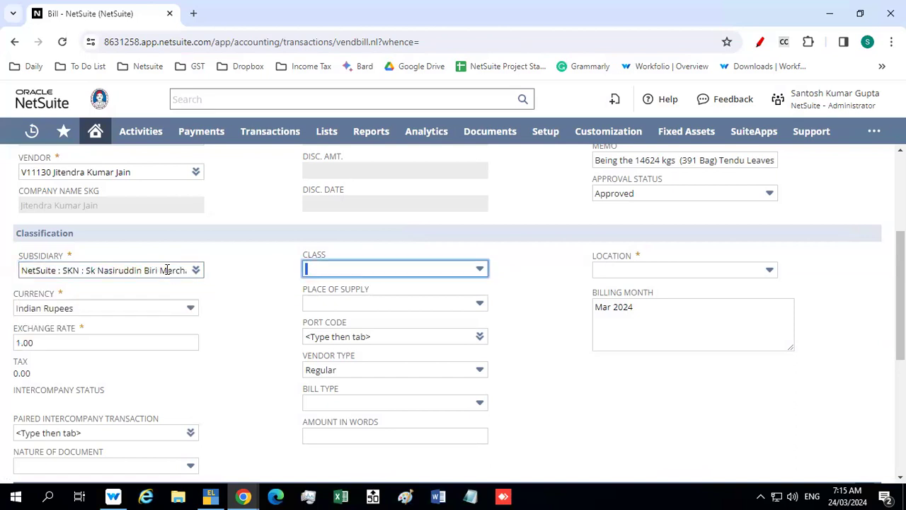
Check the cost centre on the TallyPrime voucher and set the NetSuite bill's location to Dalsing Sarai Central
key(alt+Tab)
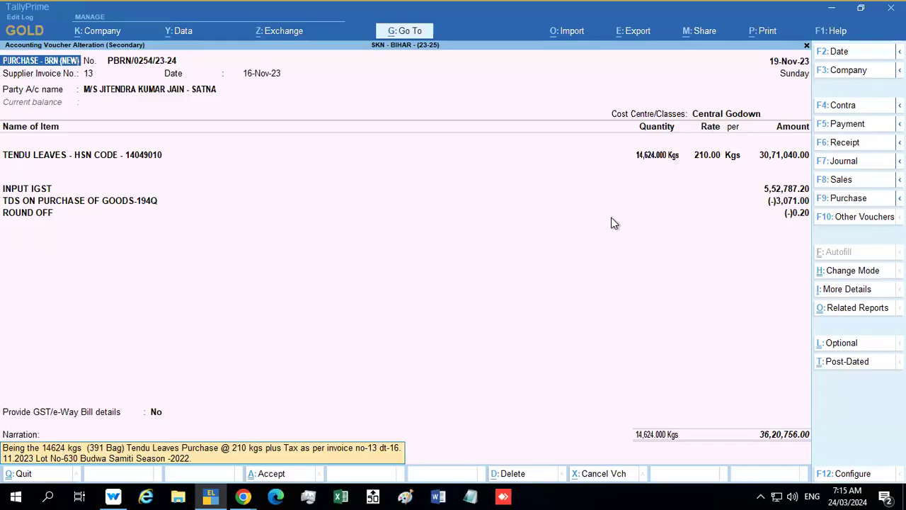
key(alt+Tab)
click(625, 272)
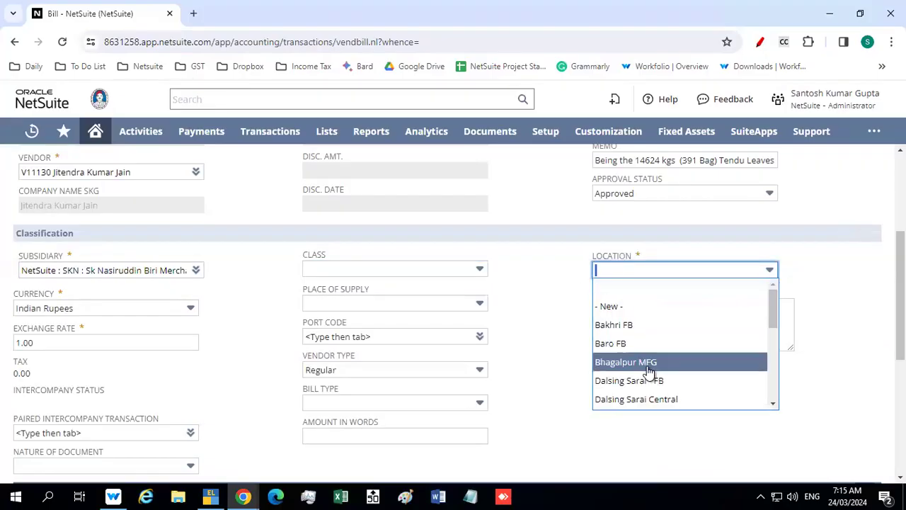
scroll(648, 373, down, 1)
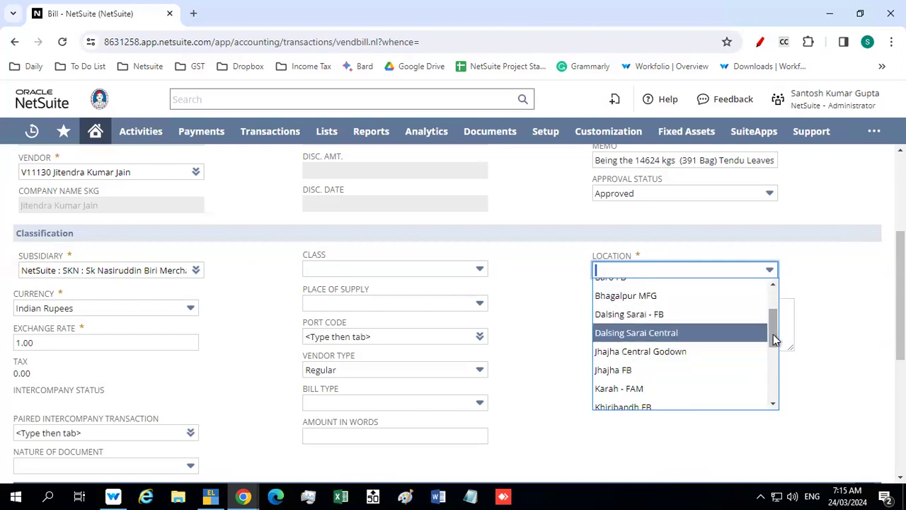
drag(771, 340, 778, 306)
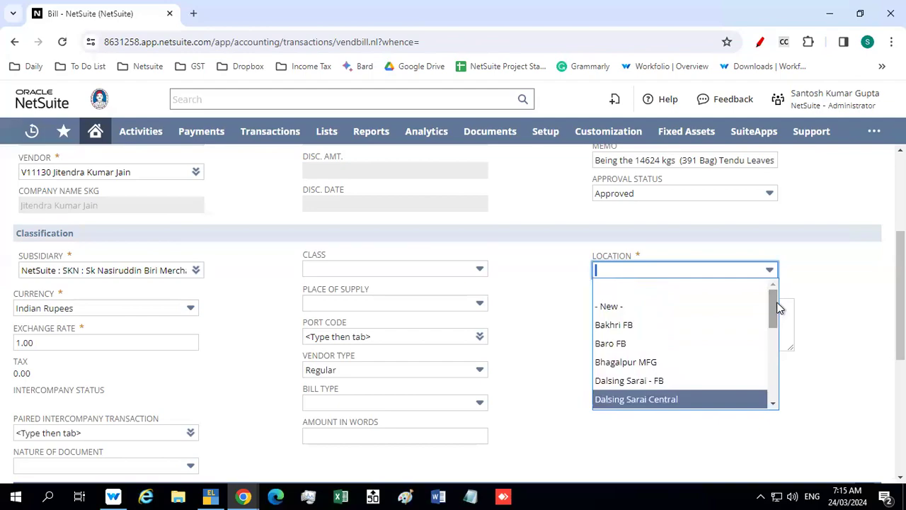
key(alt+Tab)
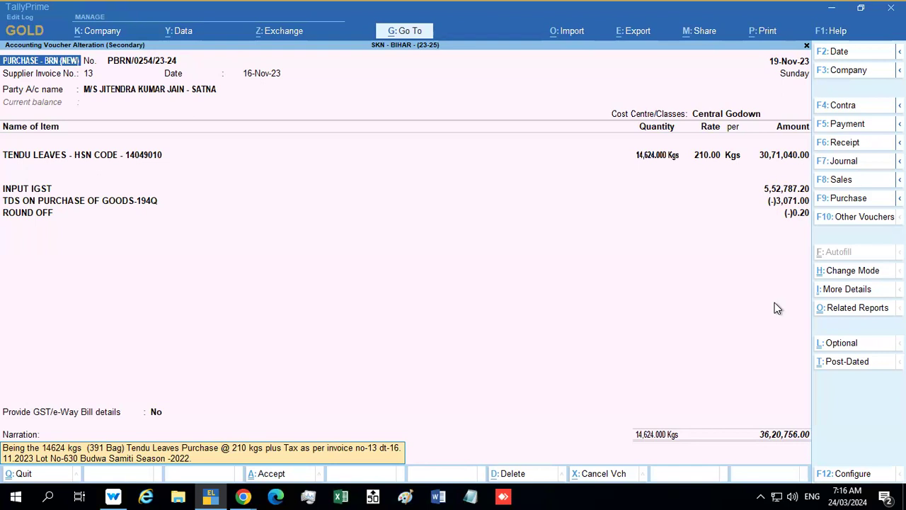
key(alt+Tab)
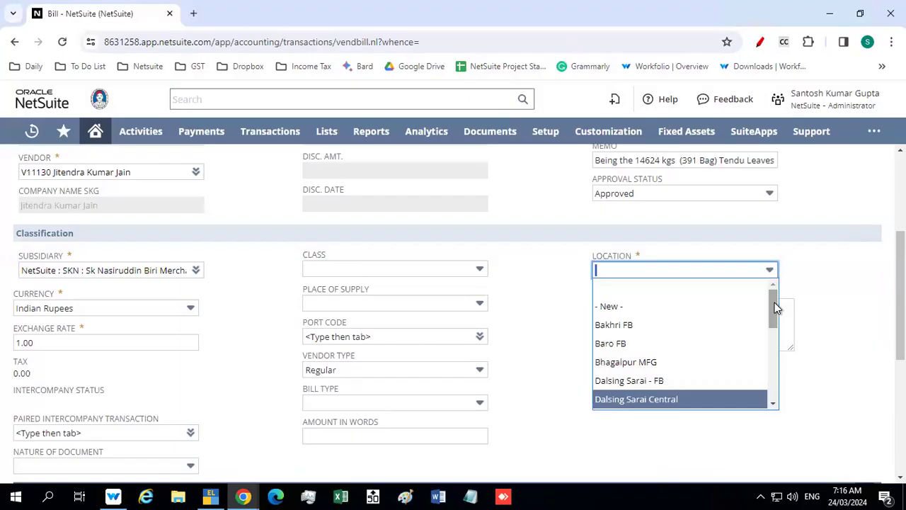
drag(775, 303, 782, 330)
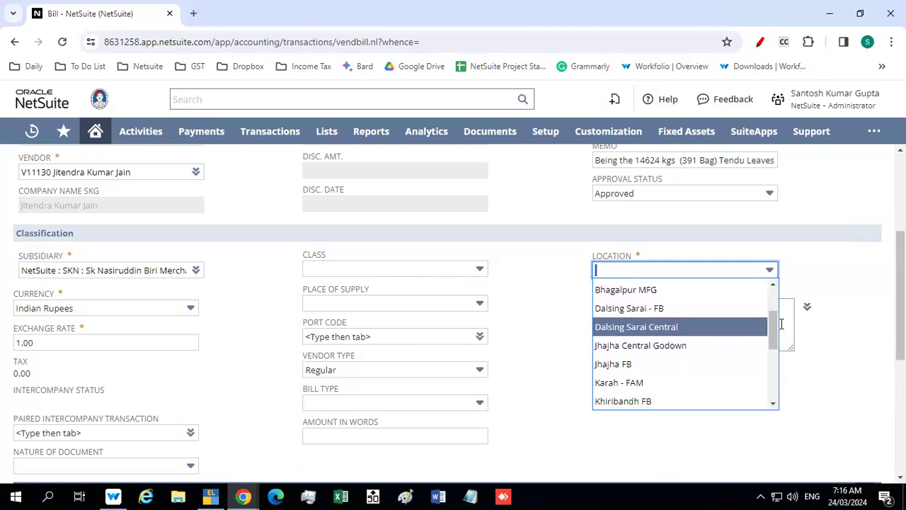
key(alt+Tab)
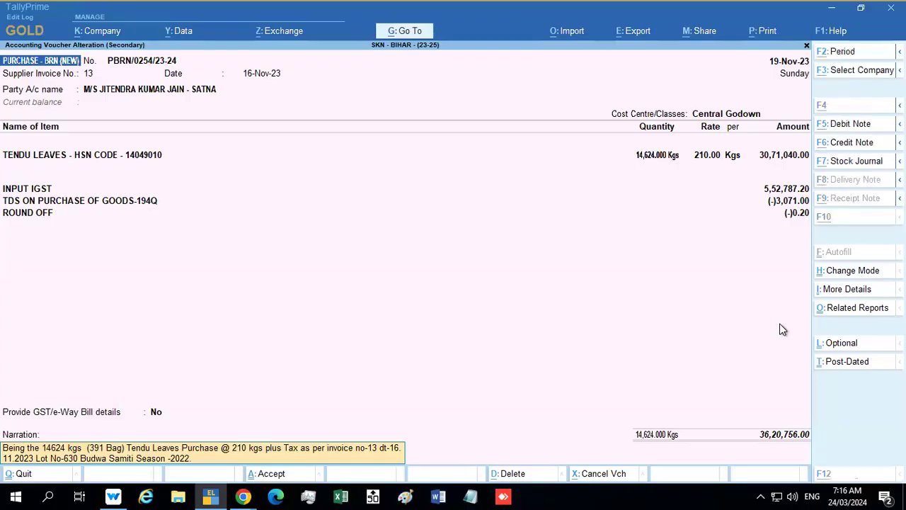
key(alt+Tab)
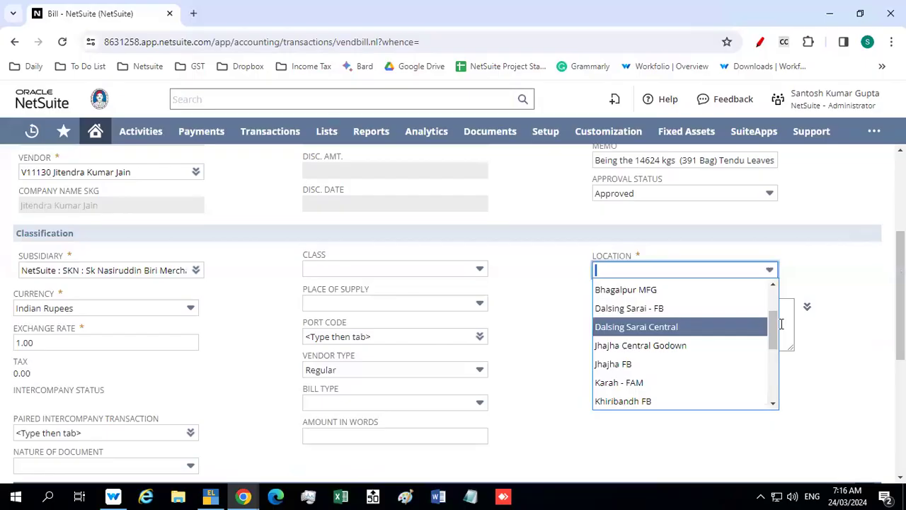
click(650, 327)
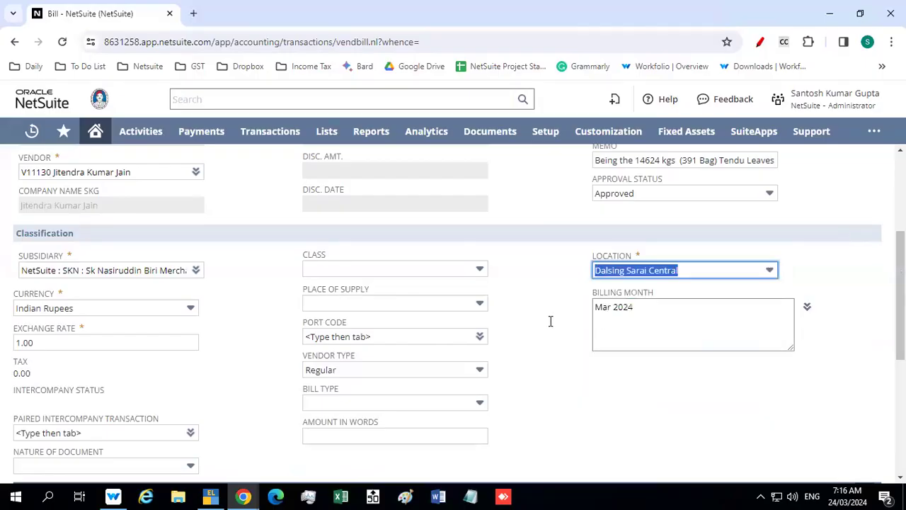
Clear the billing month from the bill's classification details
key(Tab)
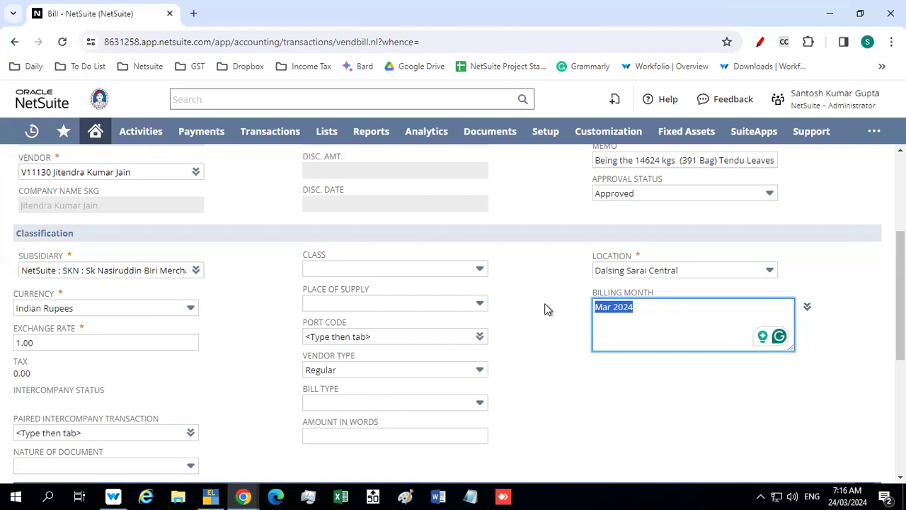
key(BackSpace)
scroll(544, 309, down, 3)
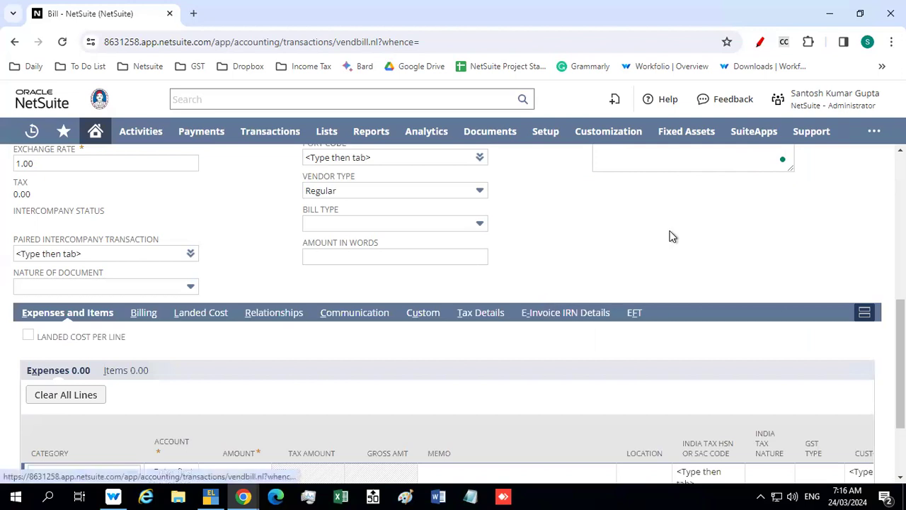
scroll(670, 235, up, 4)
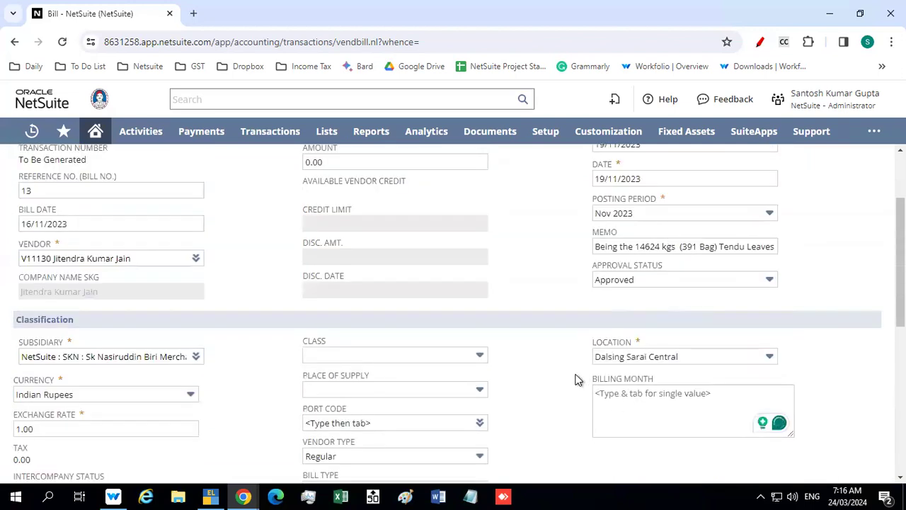
Check the item name on the TallyPrime voucher and start an item line for Tendu Leaves on the NetSuite bill
scroll(569, 347, down, 2)
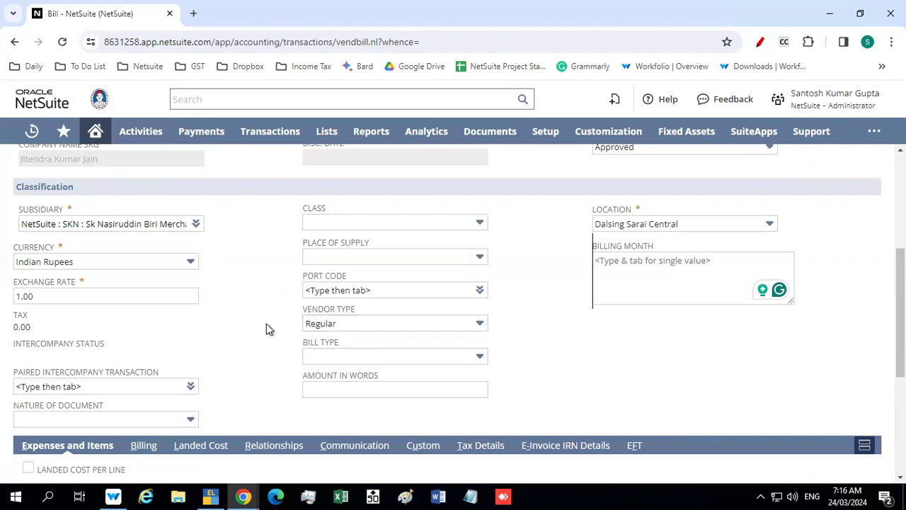
scroll(266, 326, down, 2)
scroll(266, 323, down, 2)
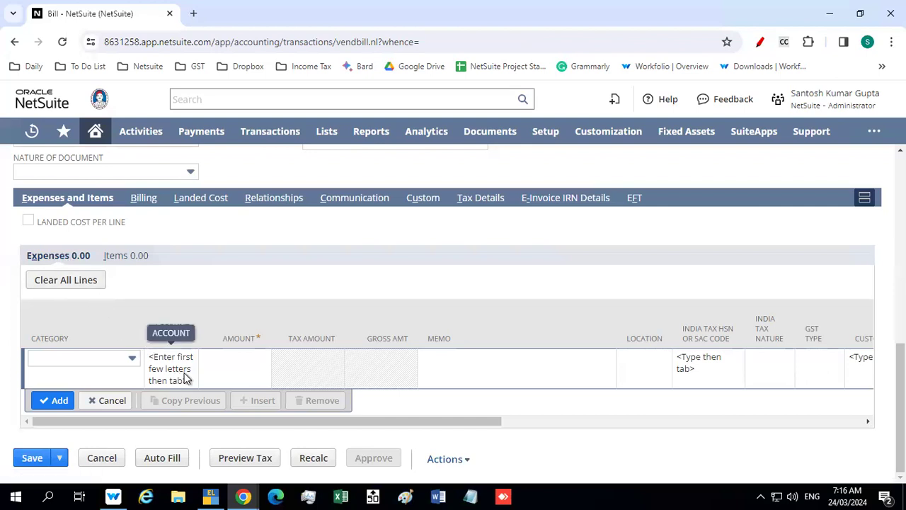
click(123, 255)
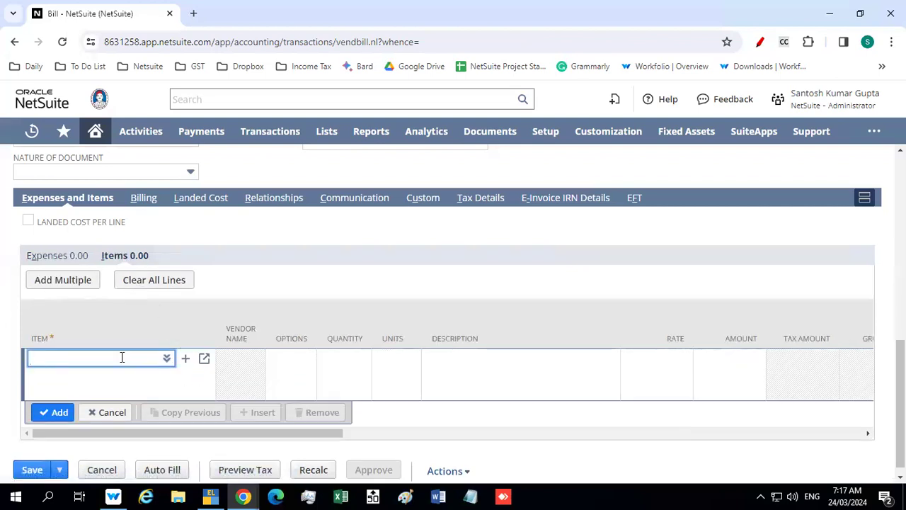
key(alt+Tab)
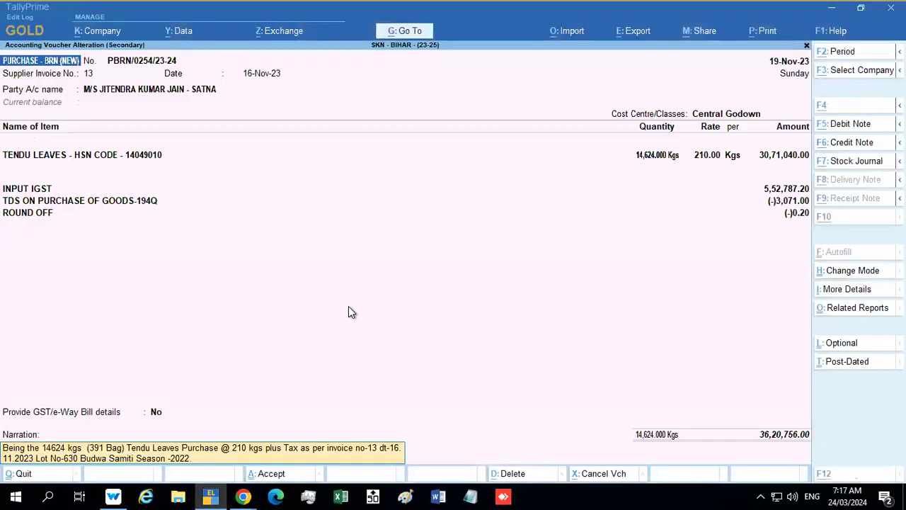
key(alt+Tab)
text(te)
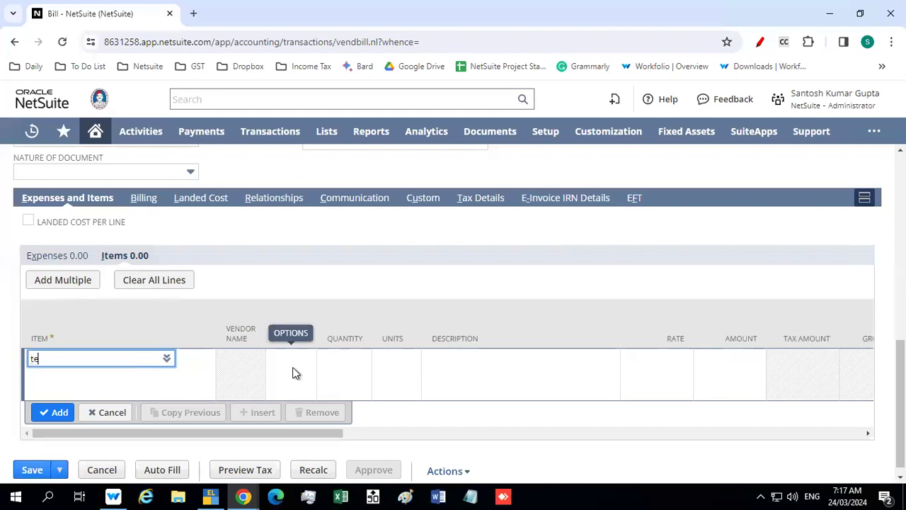
text(ndu)
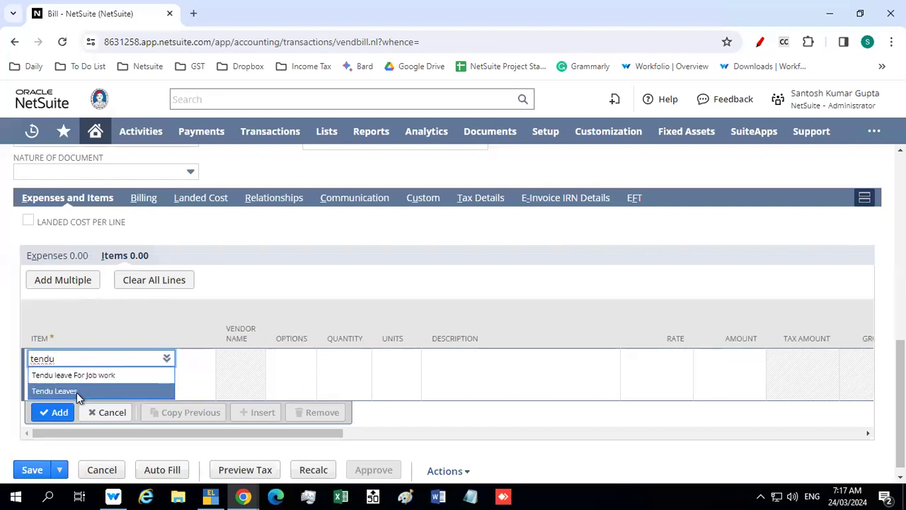
key(Tab)
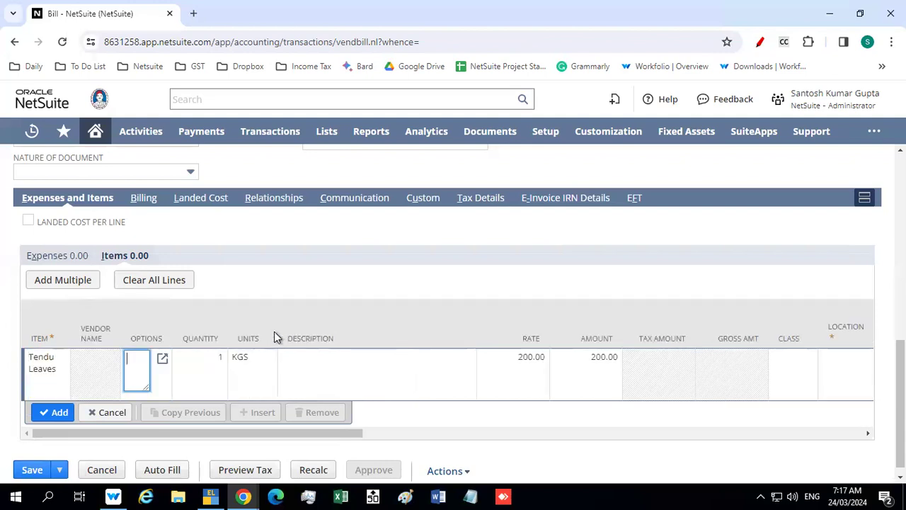
Check the quantity on the TallyPrime voucher and set the Tendu Leaves line's quantity to 14624 on the NetSuite bill
key(Tab)
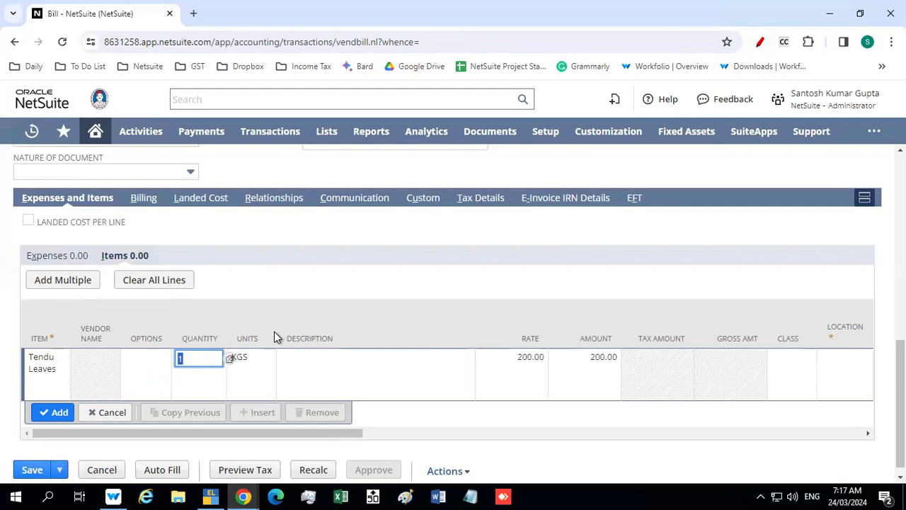
key(alt+Tab)
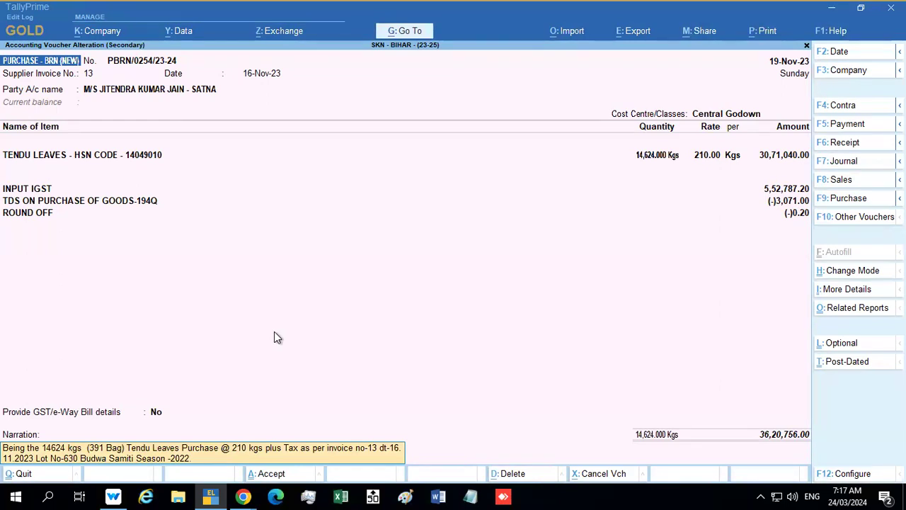
key(alt+Tab)
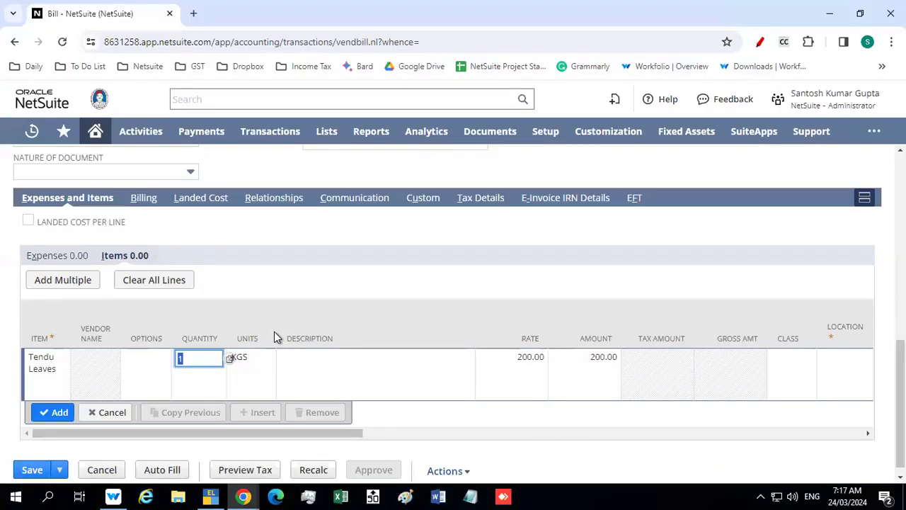
text(14624)
key(alt+Tab)
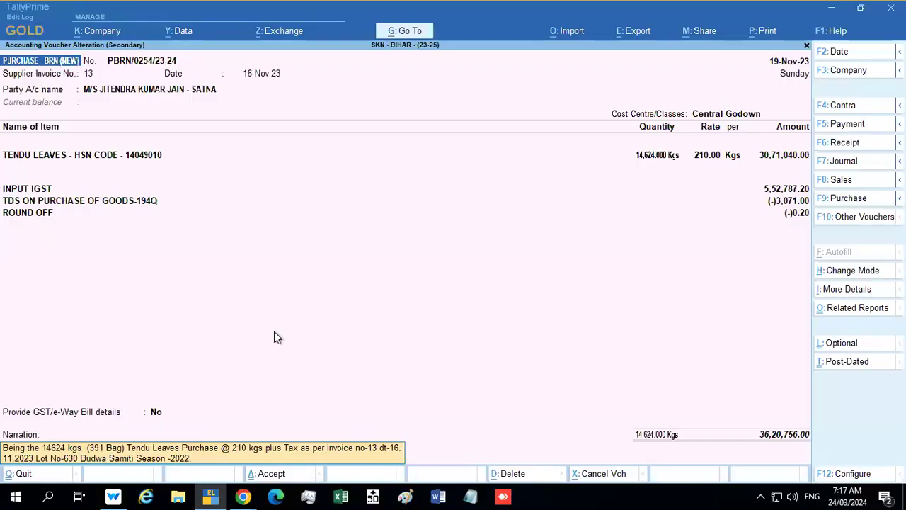
key(alt+Tab)
key(Tab)
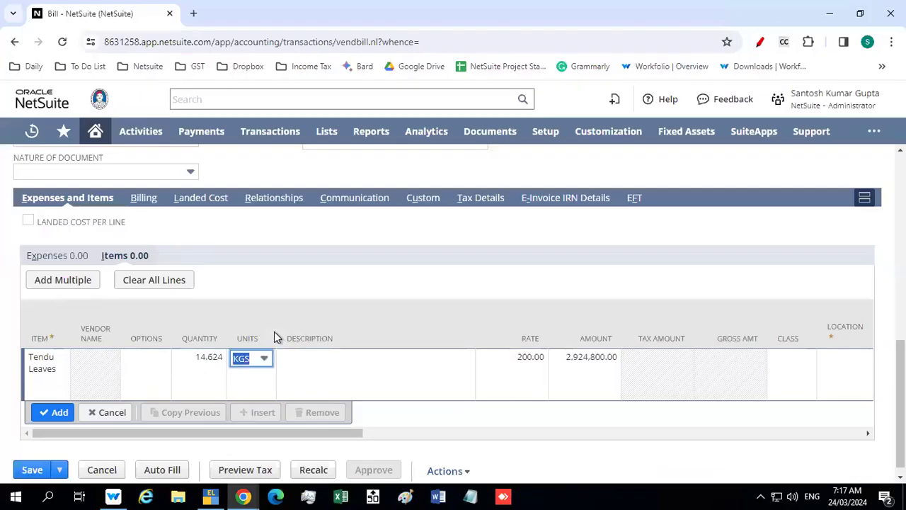
Compare the quantity, lot and invoice details in the TallyPrime voucher's narration with the NetSuite bill's item line, header and memo
key(alt+Tab)
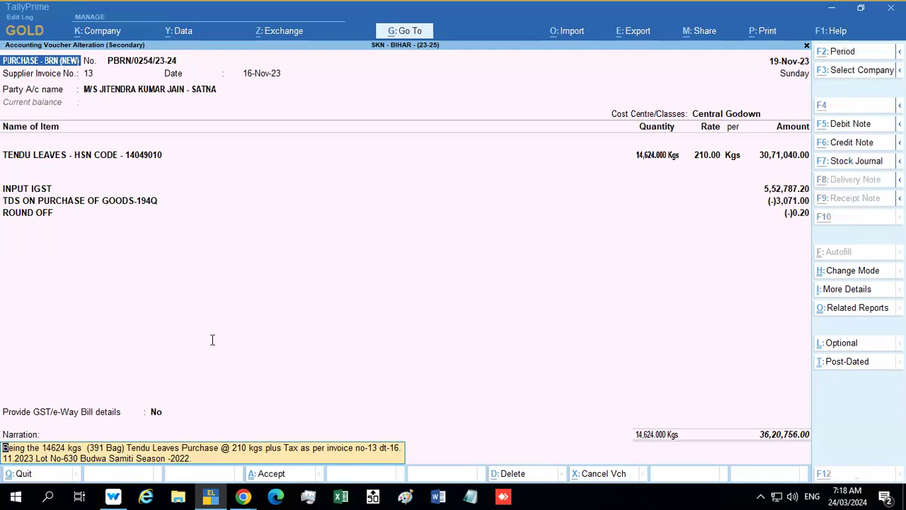
key(alt+Tab)
key(alt+Tab)
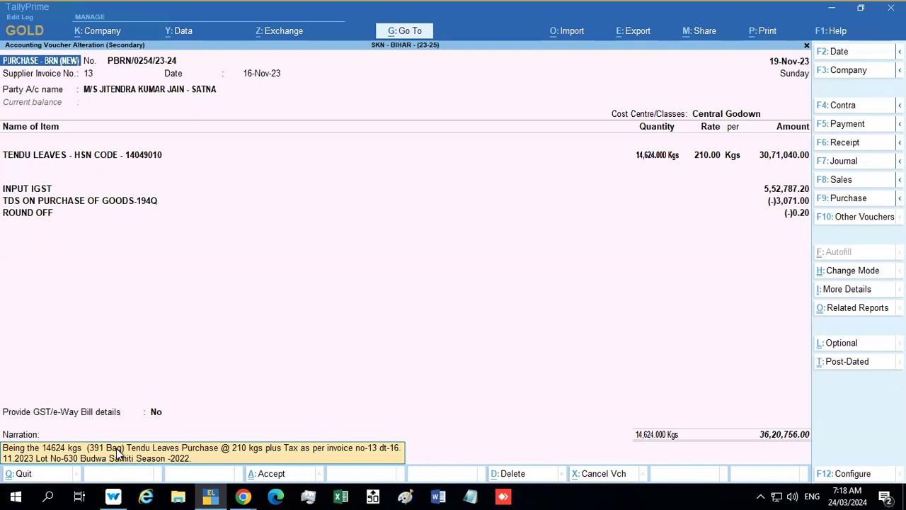
key(alt+Tab)
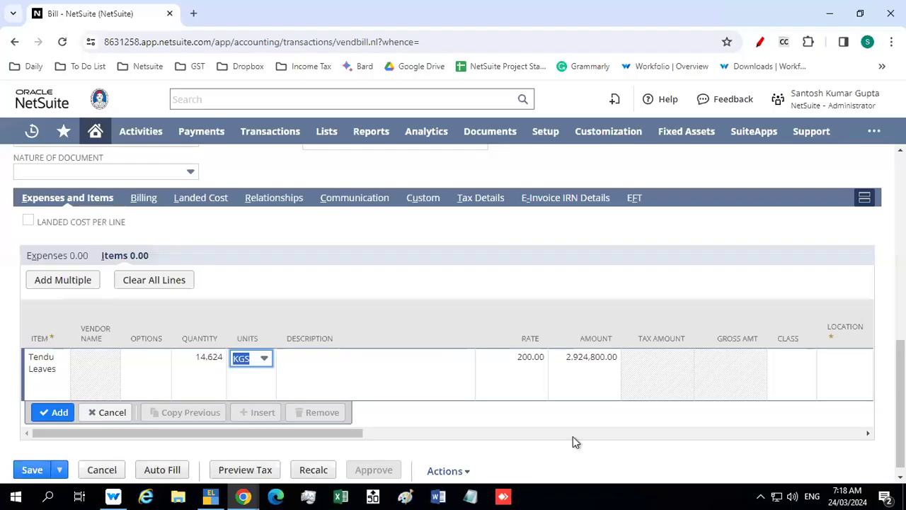
drag(333, 437, 308, 435)
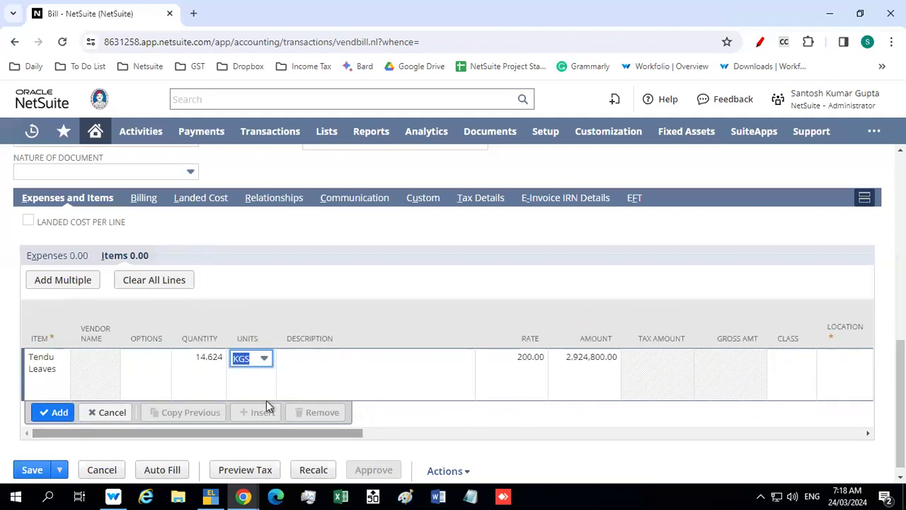
key(alt+Tab)
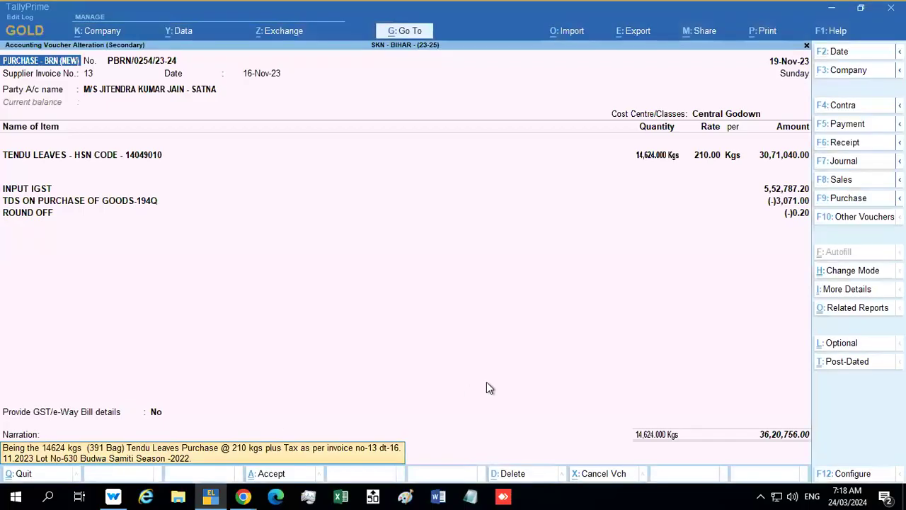
key(alt+Tab)
scroll(765, 216, up, 4)
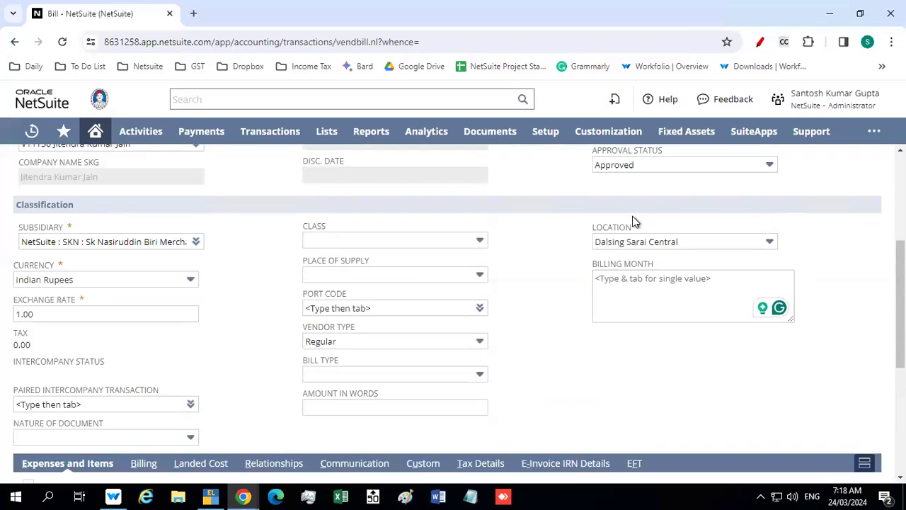
scroll(635, 222, up, 2)
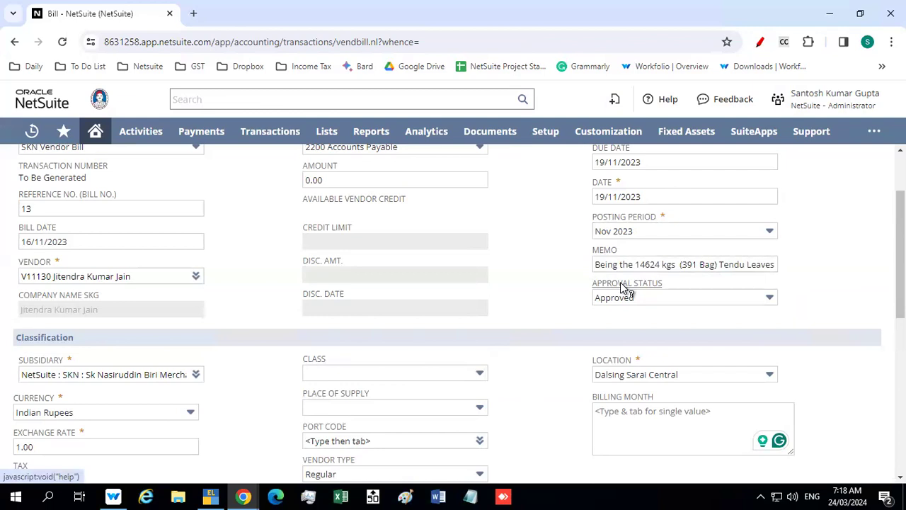
scroll(621, 281, up, 2)
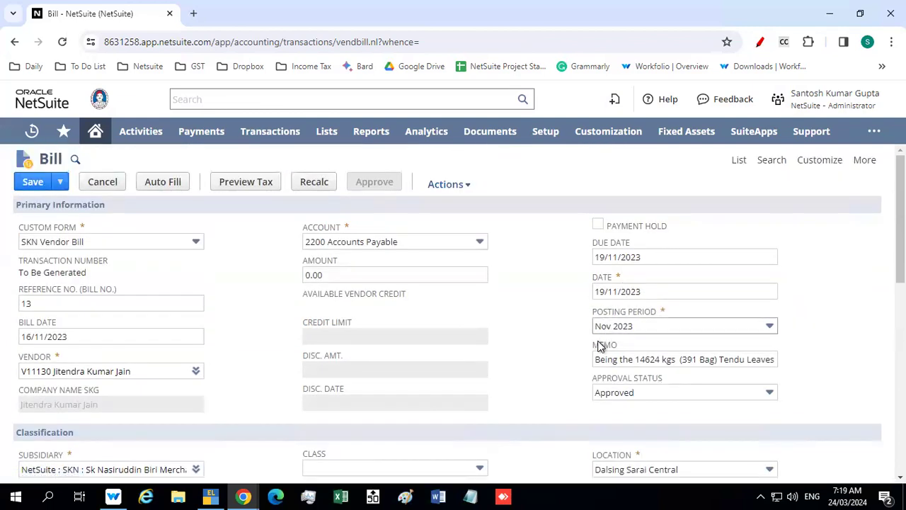
mouse_move(586, 342)
mouse_down()
mouse_move(613, 341)
mouse_move(585, 340)
mouse_up()
Check the rate on the TallyPrime voucher, set the NetSuite Tendu Leaves line's rate to 210, and compare the line amount with the voucher
scroll(561, 277, down, 10)
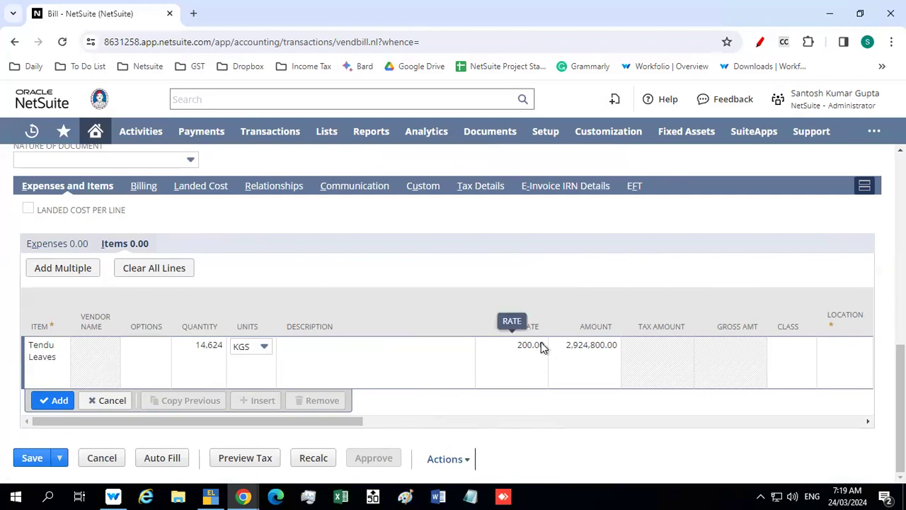
key(alt+Tab)
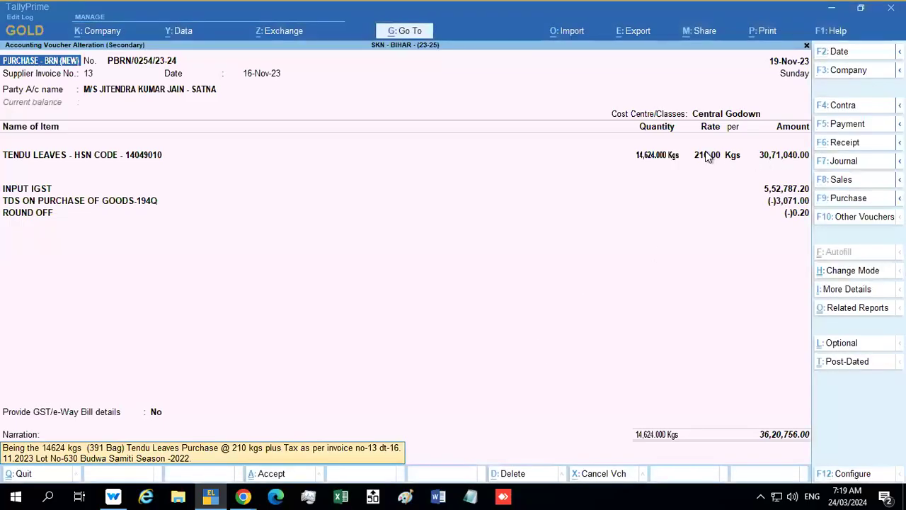
key(alt+Tab)
click(530, 345)
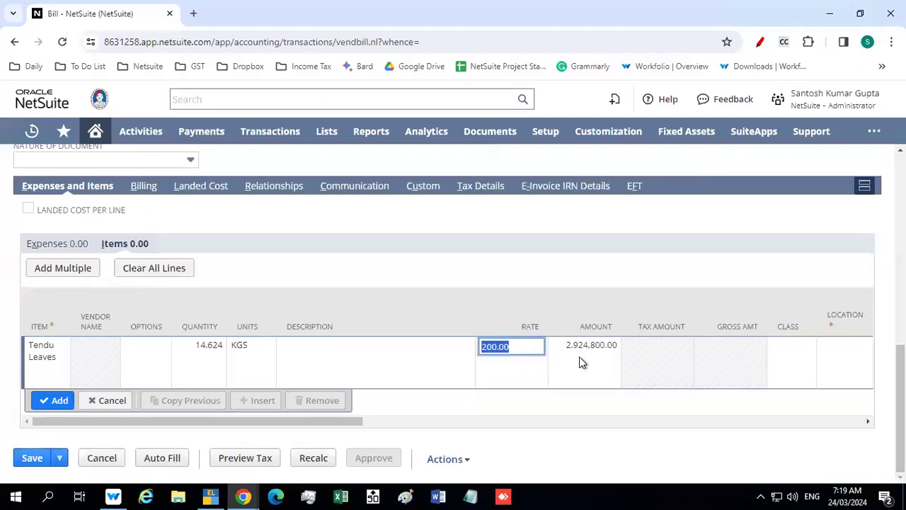
text(210)
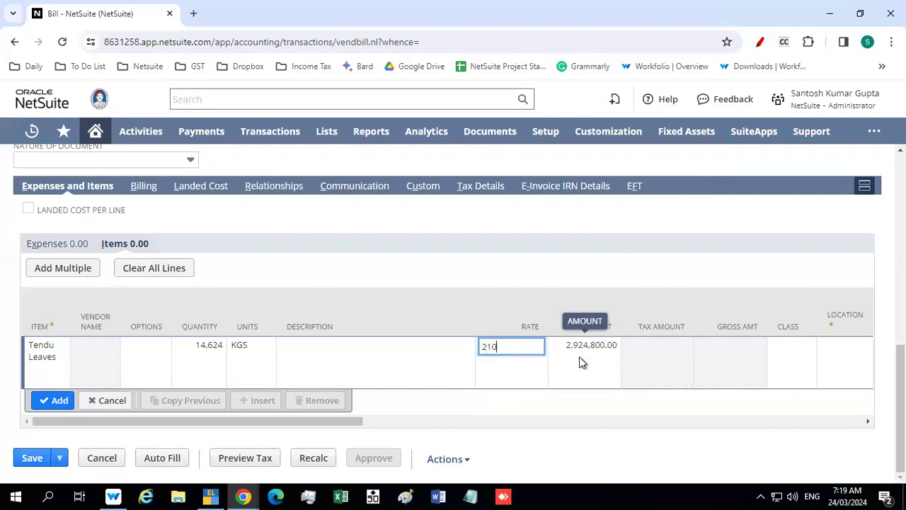
key(Tab)
key(alt+Tab)
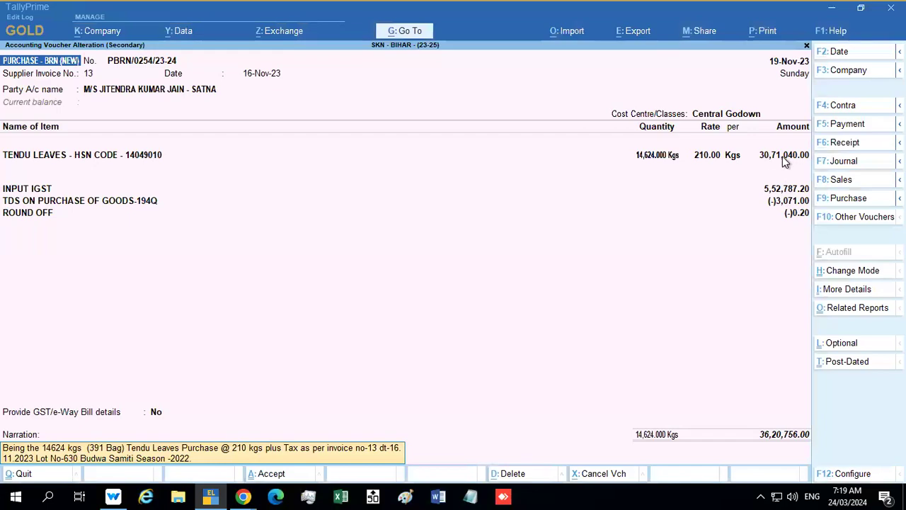
key(alt+Tab)
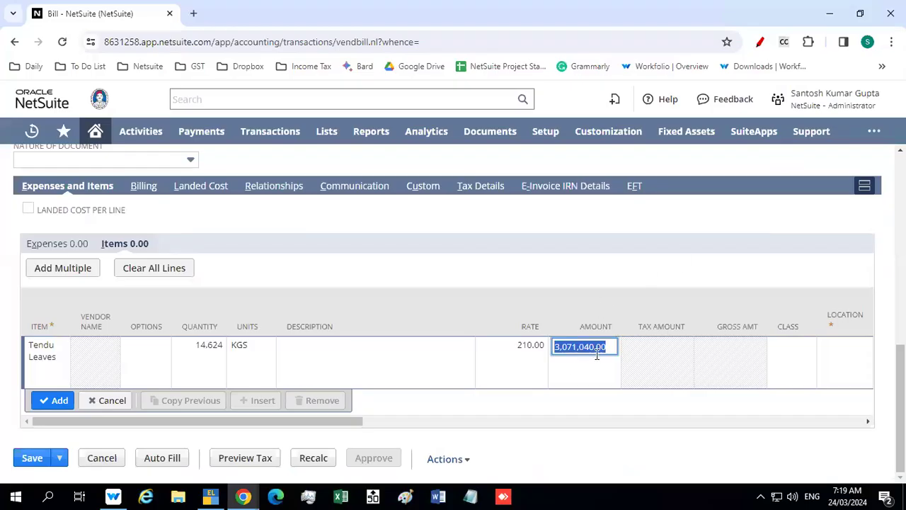
Set the Tendu Leaves line's location to Dalsing Sarai Central, checking it against the location in the bill's classification details
drag(346, 422, 492, 421)
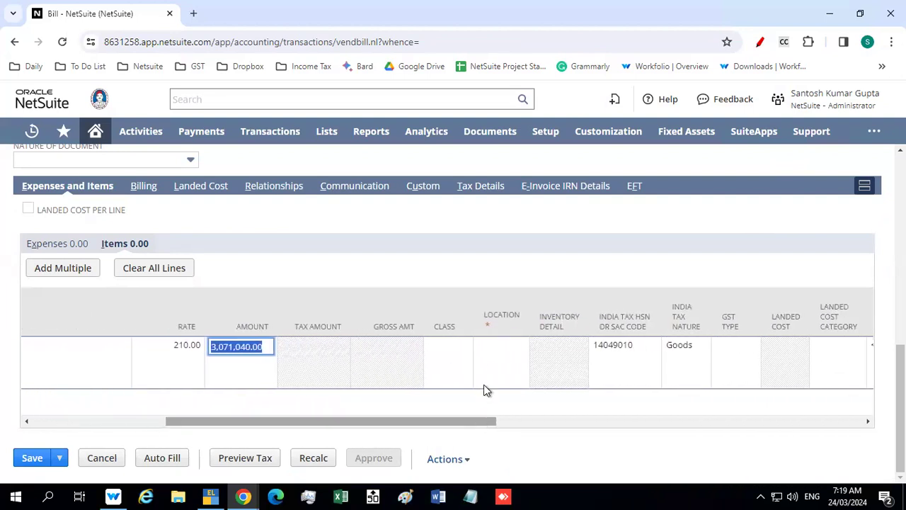
click(505, 352)
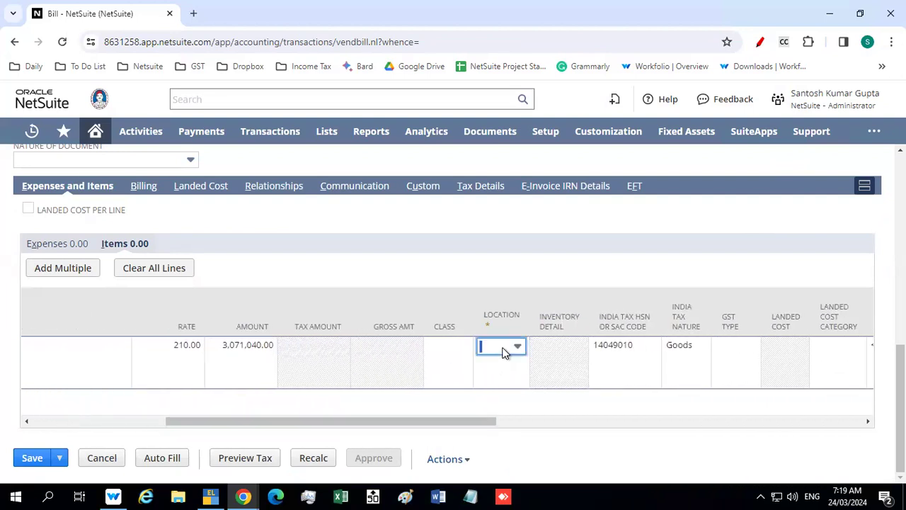
key(alt+Tab)
key(alt+Tab)
scroll(594, 283, up, 4)
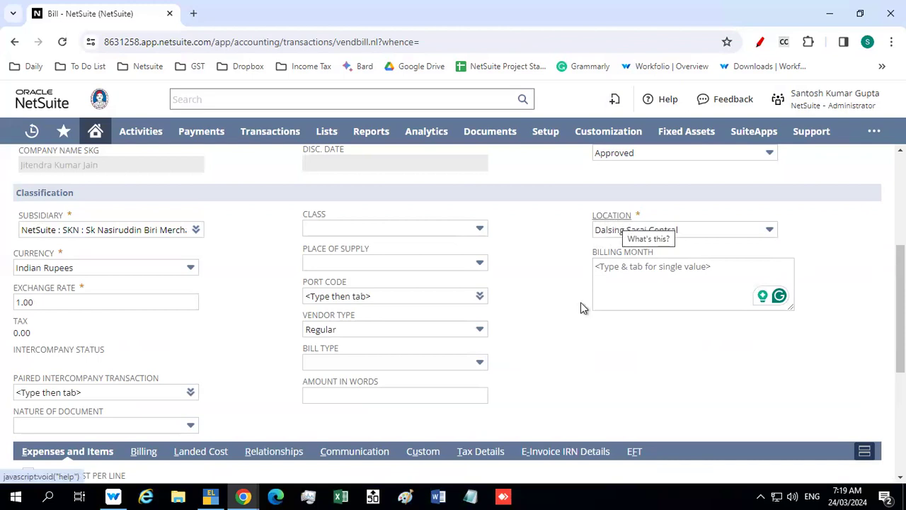
scroll(573, 330, down, 3)
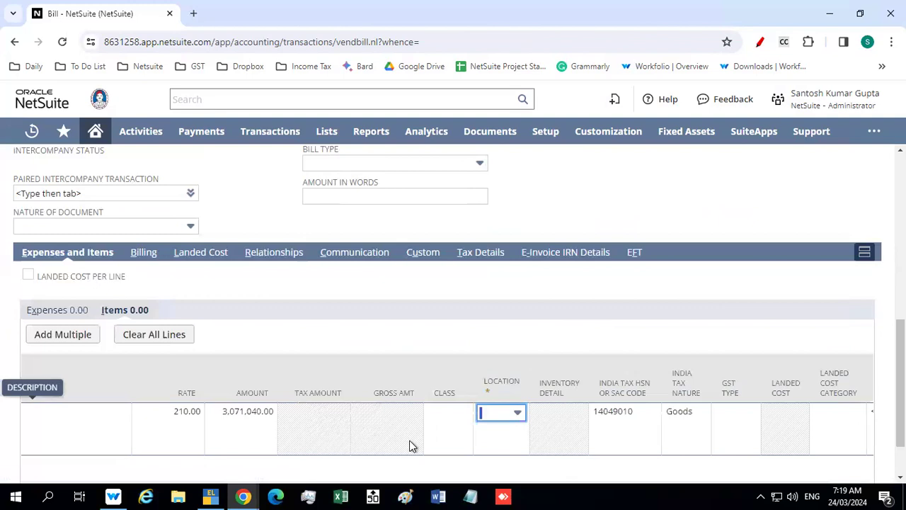
click(513, 419)
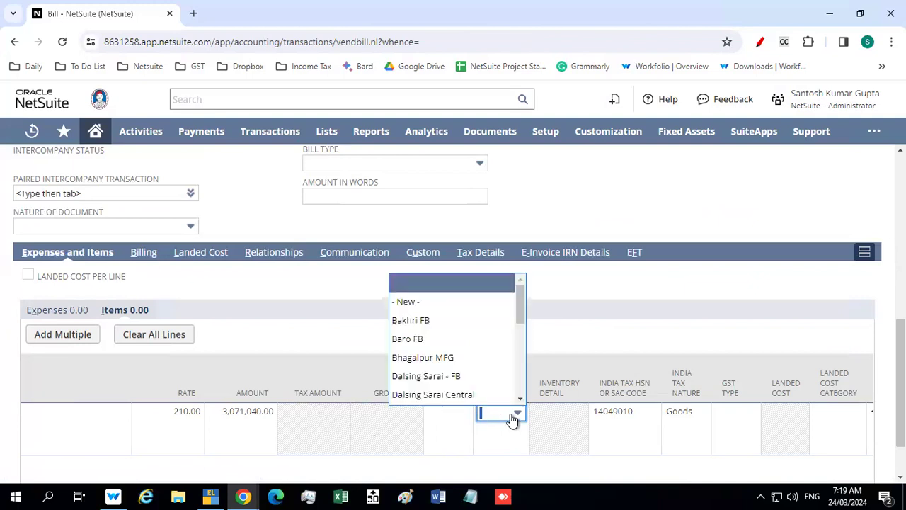
click(461, 393)
scroll(601, 315, up, 3)
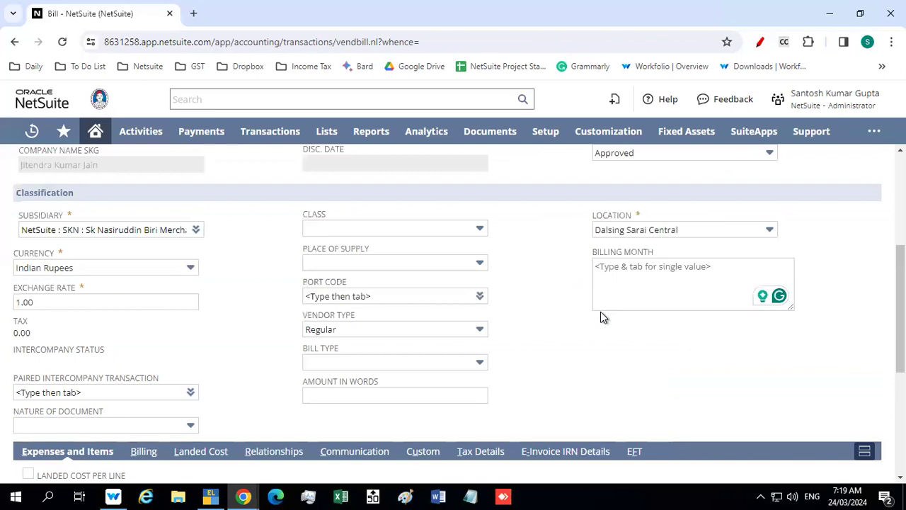
scroll(600, 317, down, 4)
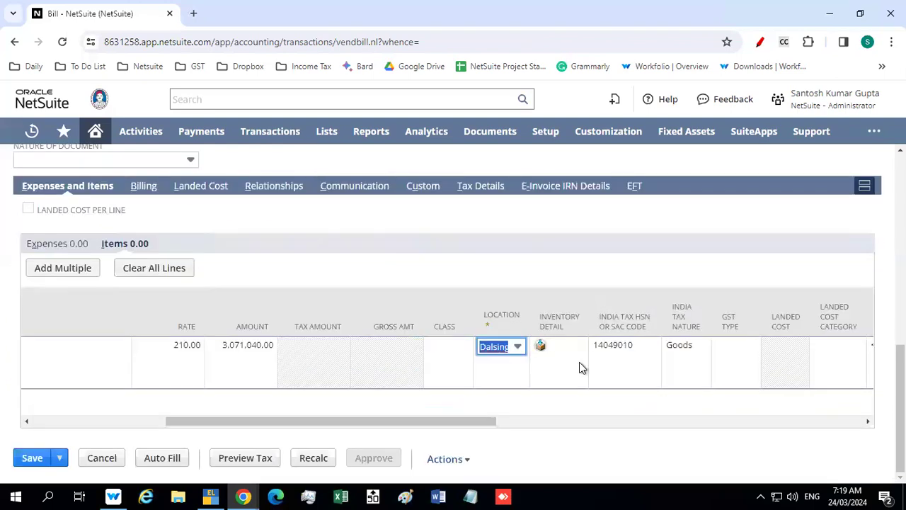
click(536, 455)
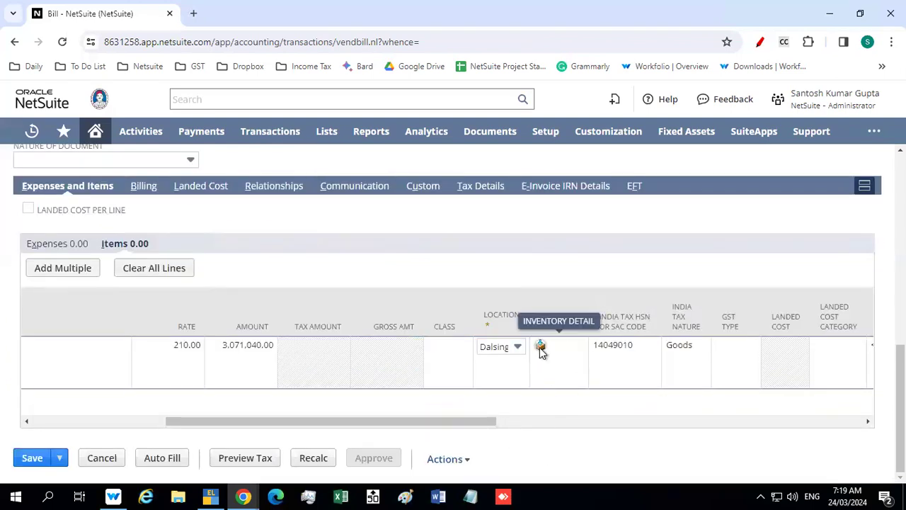
Open the Tendu Leaves line's inventory detail and check the lot number, samiti and season in the TallyPrime voucher's narration
click(541, 344)
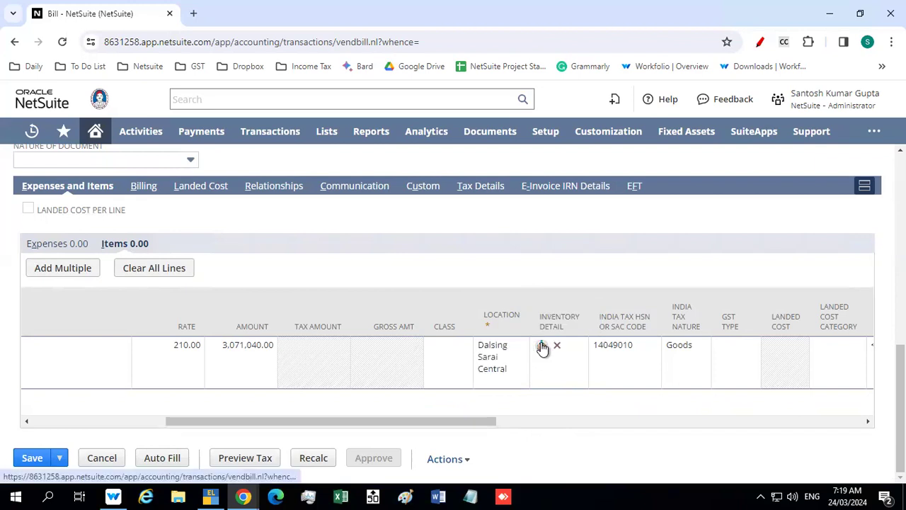
click(543, 346)
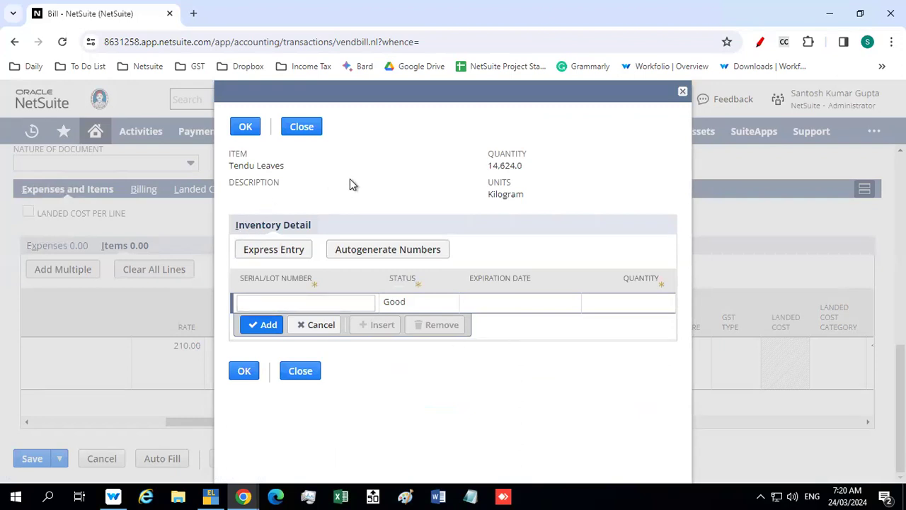
key(alt+Tab)
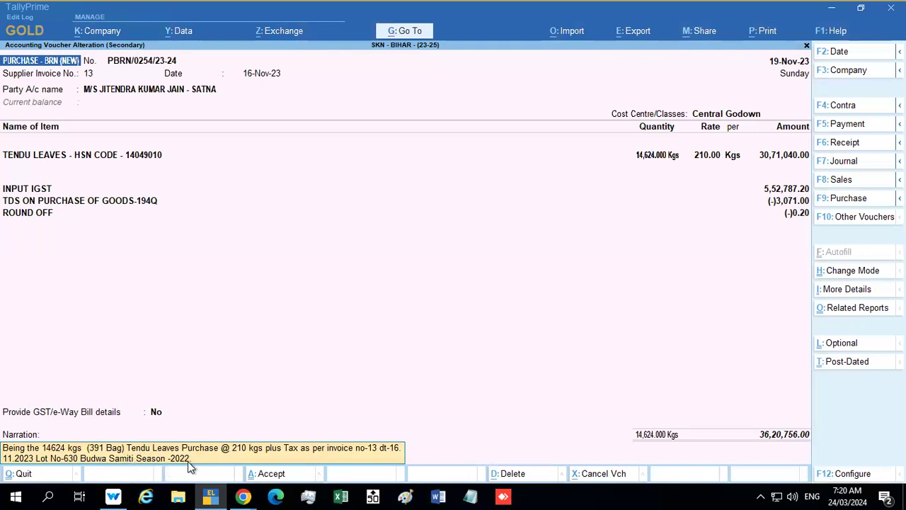
key(alt+Tab)
click(296, 301)
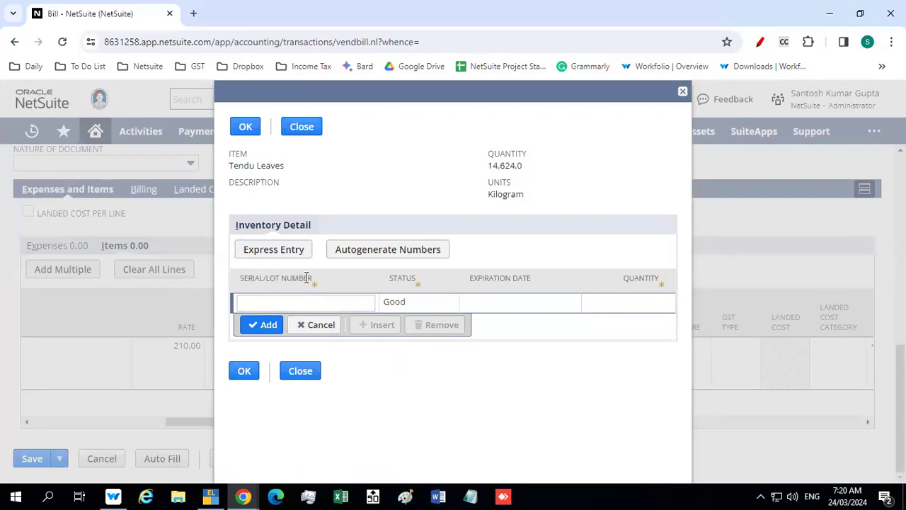
key(alt+Tab)
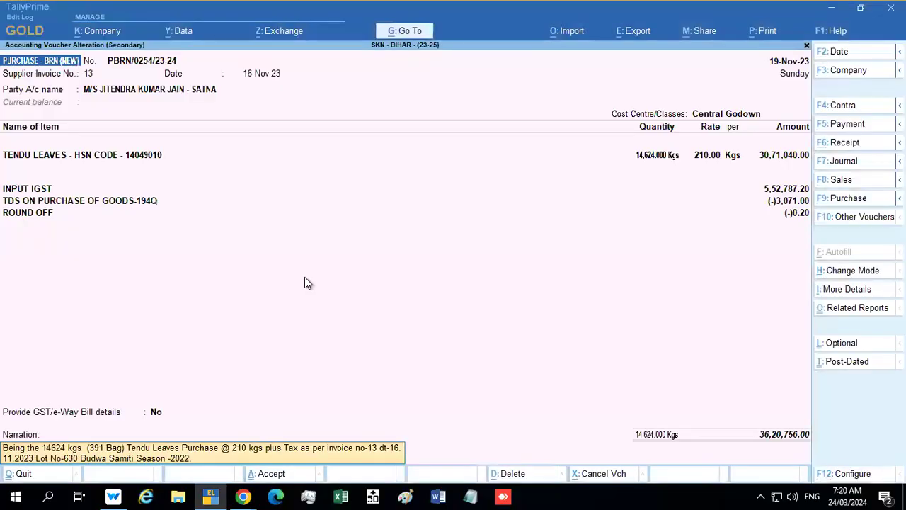
key(alt+Tab)
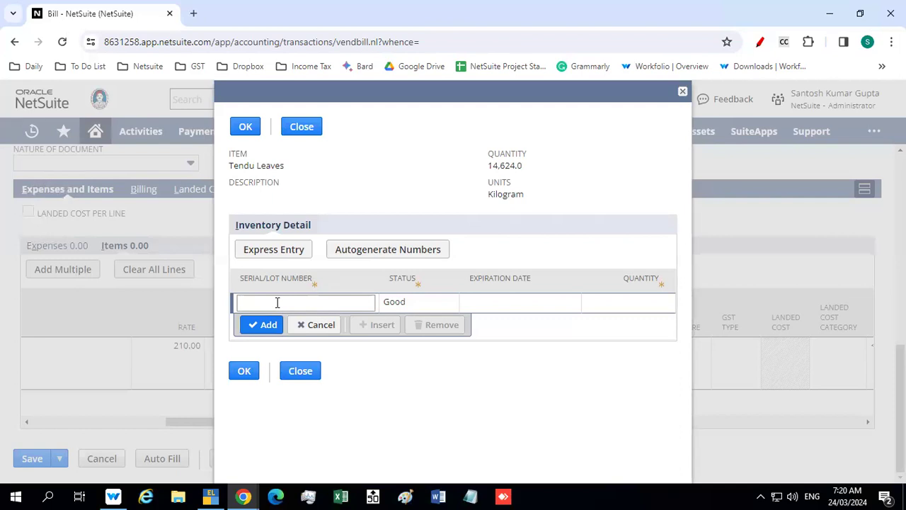
Enter 630/Budwa Samiti/2022 as the serial/lot number in the inventory detail, checking each part against the TallyPrime narration
click(277, 302)
text(6)
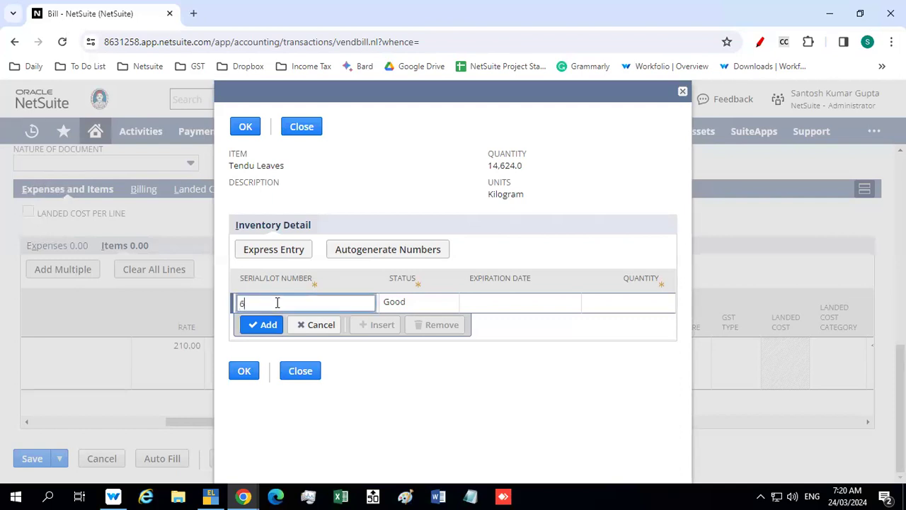
text(30/)
key(alt+Tab)
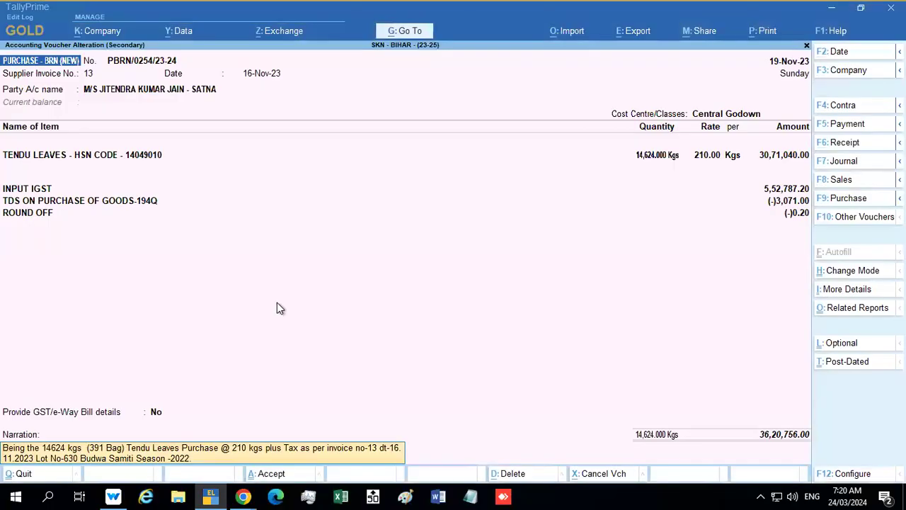
key(alt+Tab)
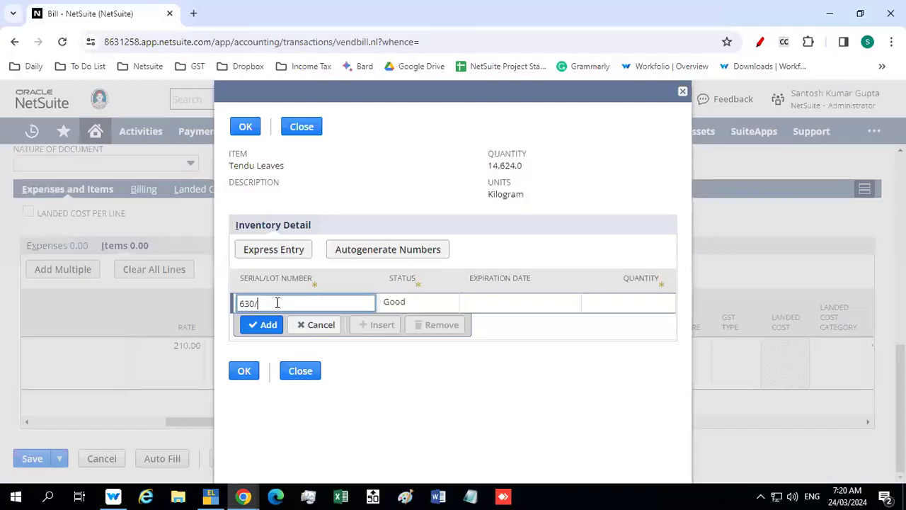
text(Budha)
key(alt+Tab)
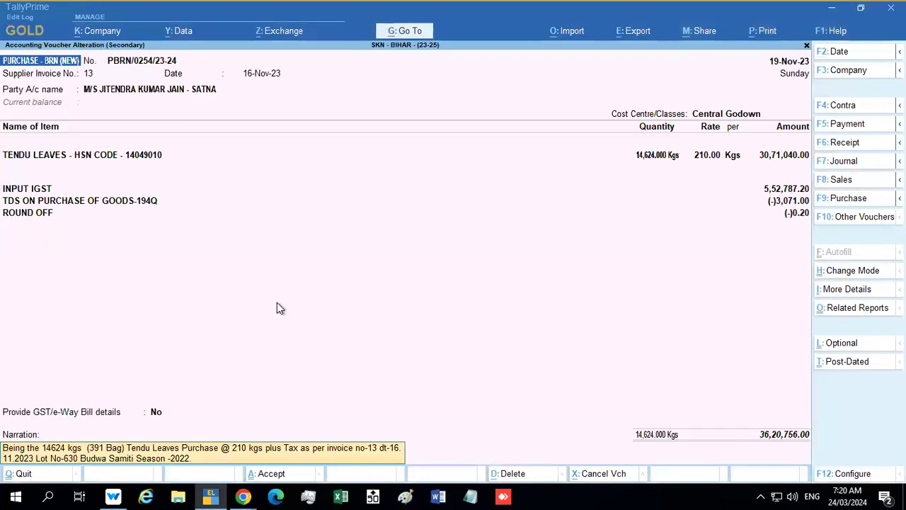
key(alt+Tab)
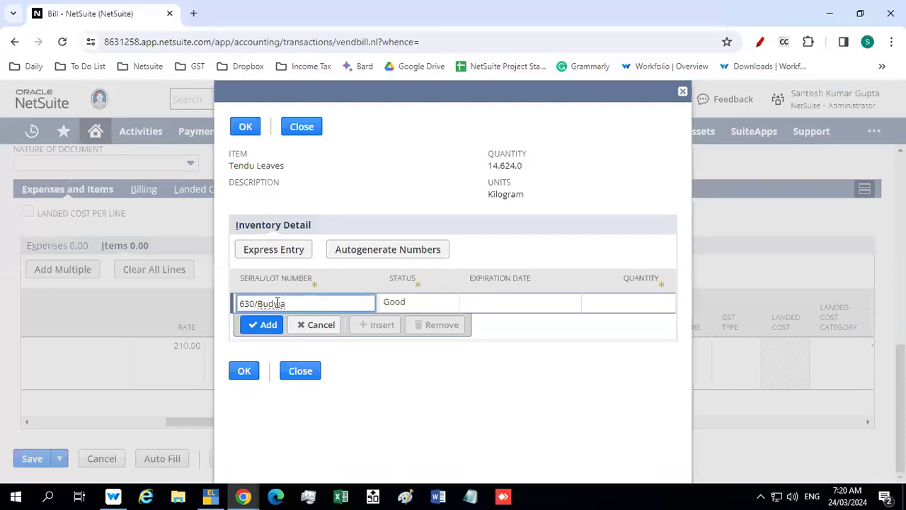
text(Samiti/)
key(alt+Tab)
key(alt+Tab)
text(2022)
key(Tab)
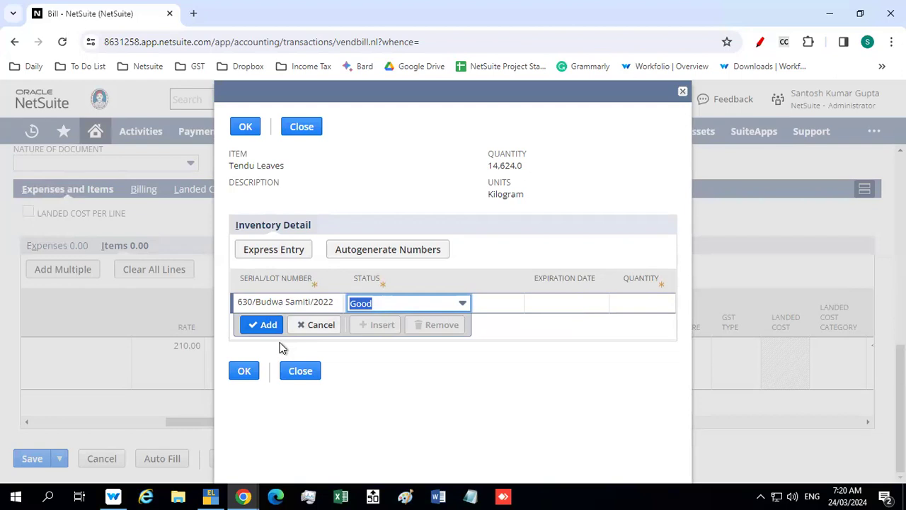
Recheck the TallyPrime voucher's narration, keep the NetSuite lot's status as Good and leave its expiration date empty
key(alt+Tab)
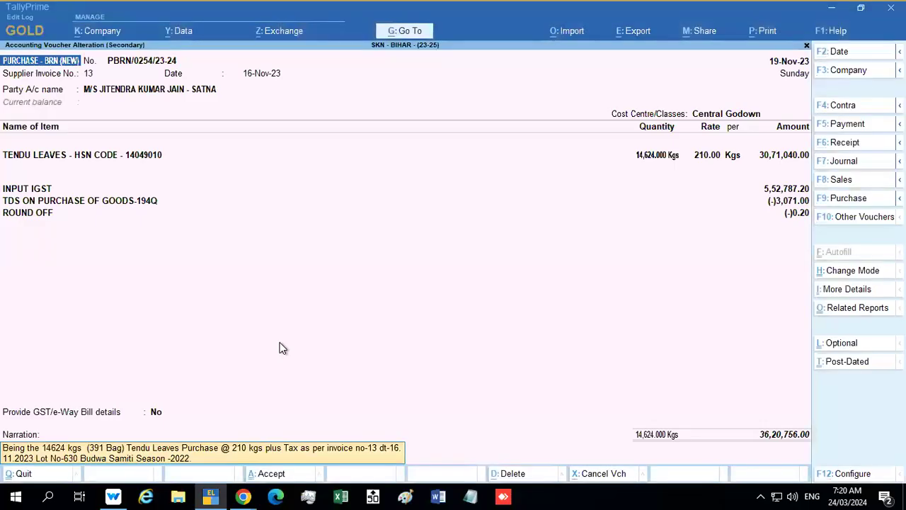
key(alt+Tab)
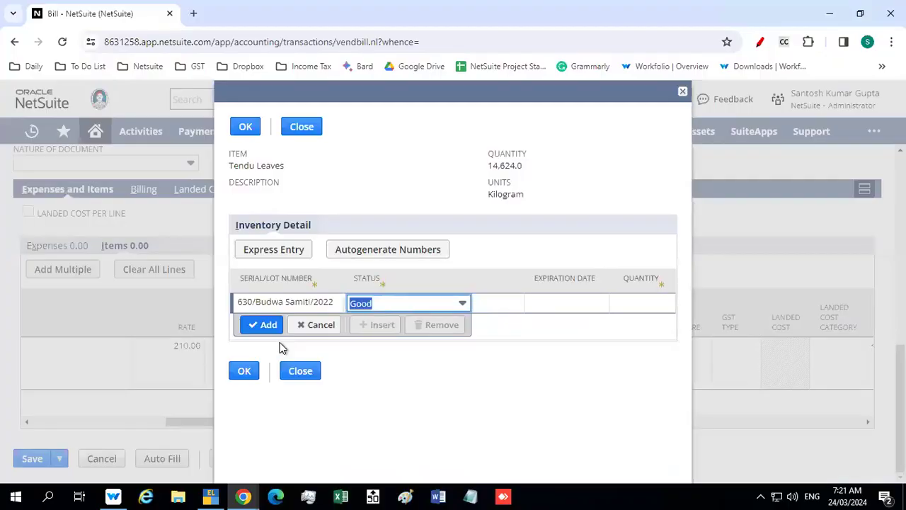
click(422, 305)
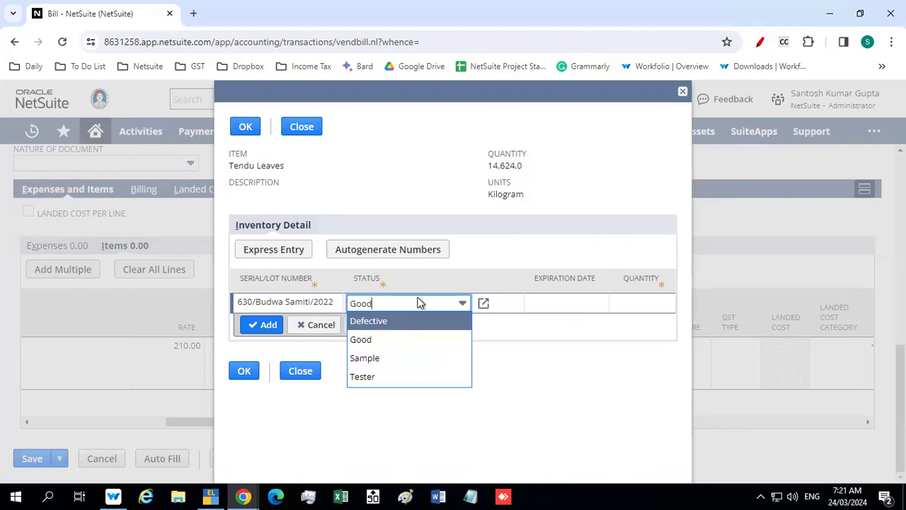
key(Tab)
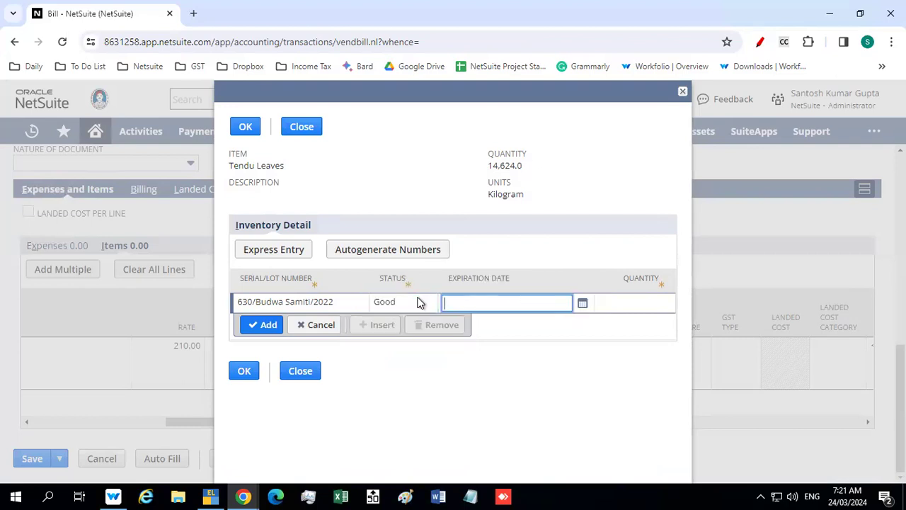
key(Tab)
Set the lot's quantity to 14,624 after checking it against the TallyPrime voucher, add the lot line and accept the inventory detail
key(alt+Tab)
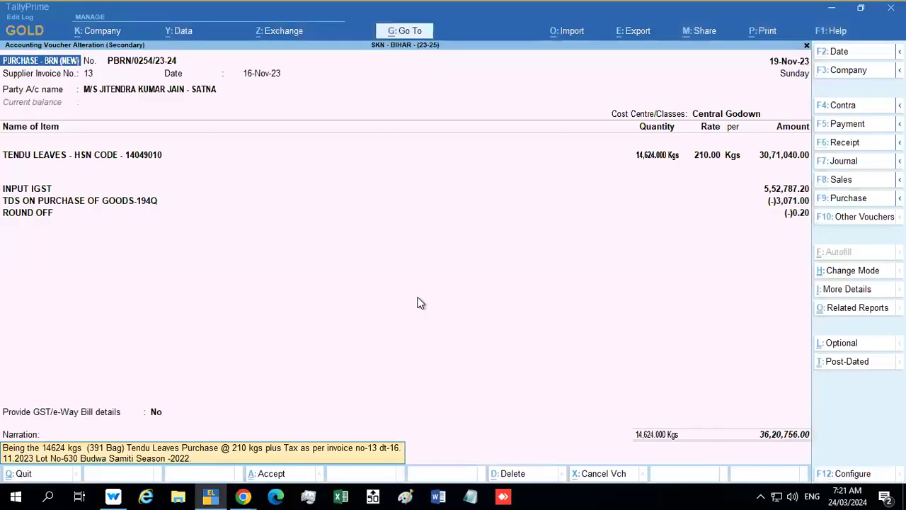
key(alt+Tab)
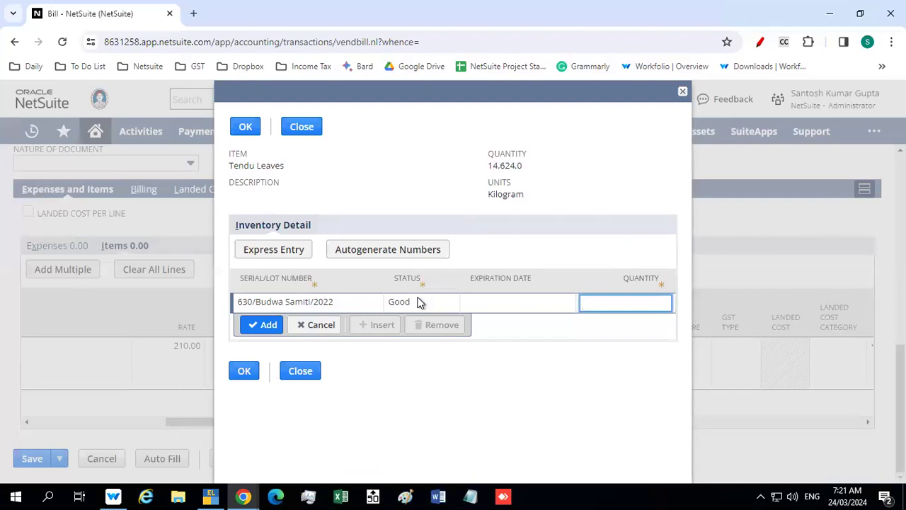
double_click(498, 165)
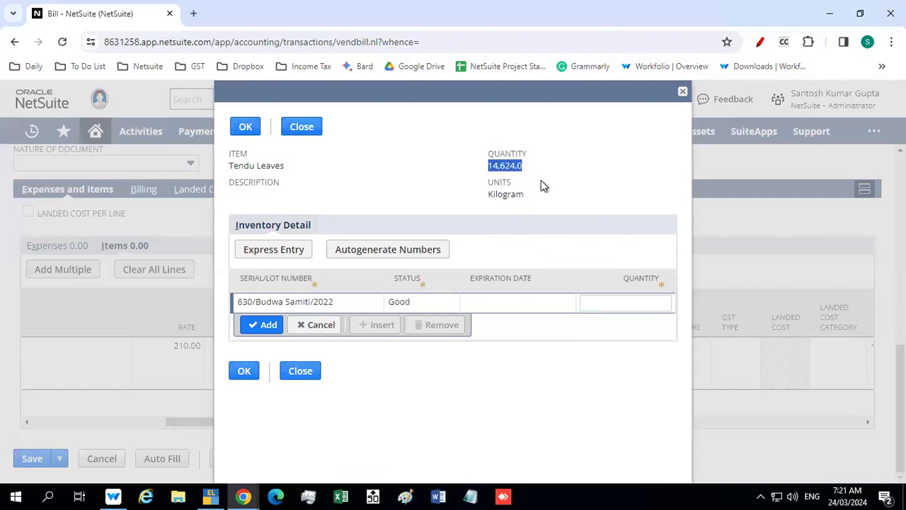
click(612, 308)
text(14)
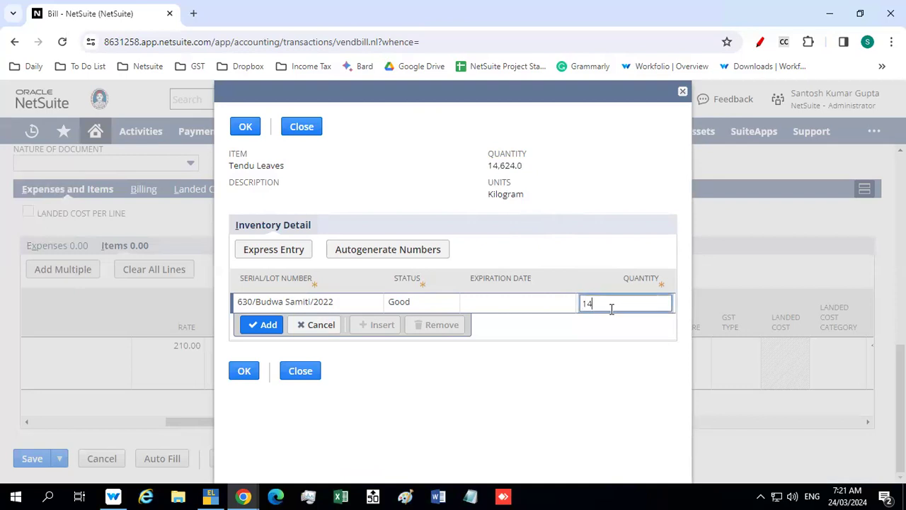
text(,624)
click(587, 357)
click(271, 330)
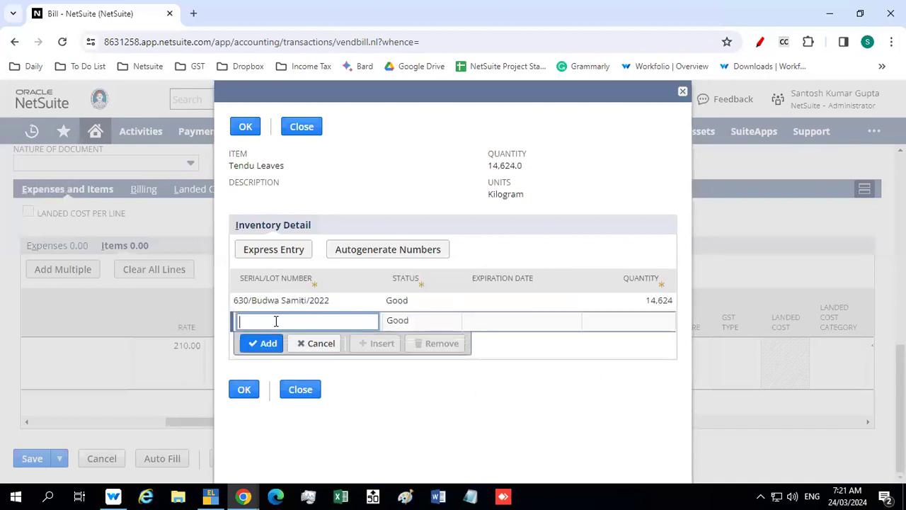
click(245, 128)
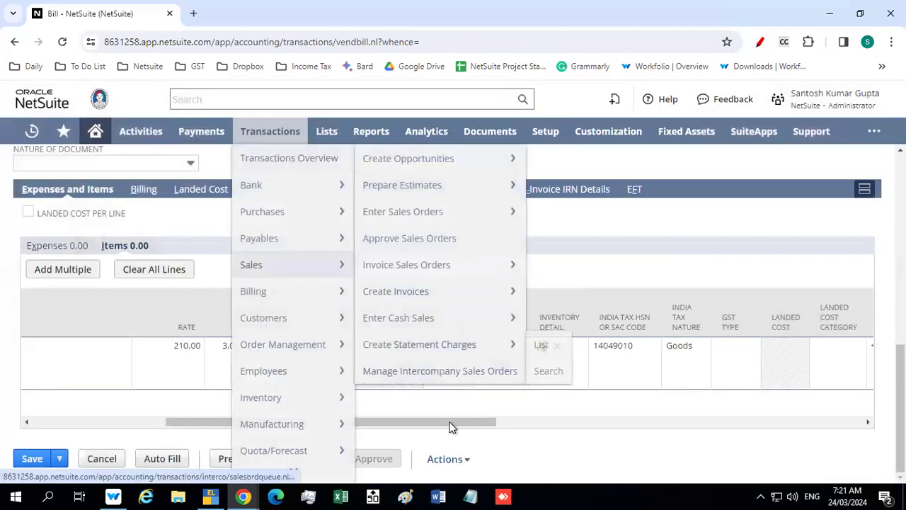
Review the remaining columns of the Tendu Leaves line, including location, HSN code and TDS section, and add the line to the bill
drag(435, 424, 551, 429)
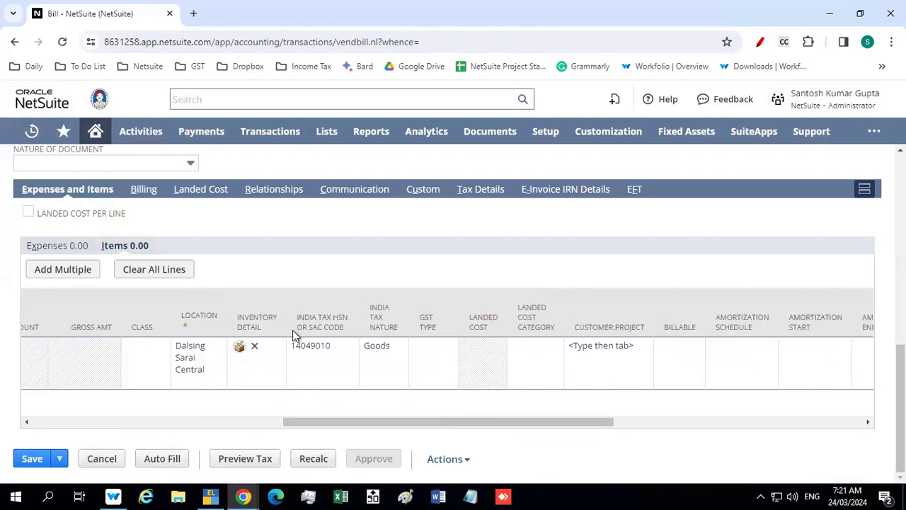
drag(412, 424, 647, 440)
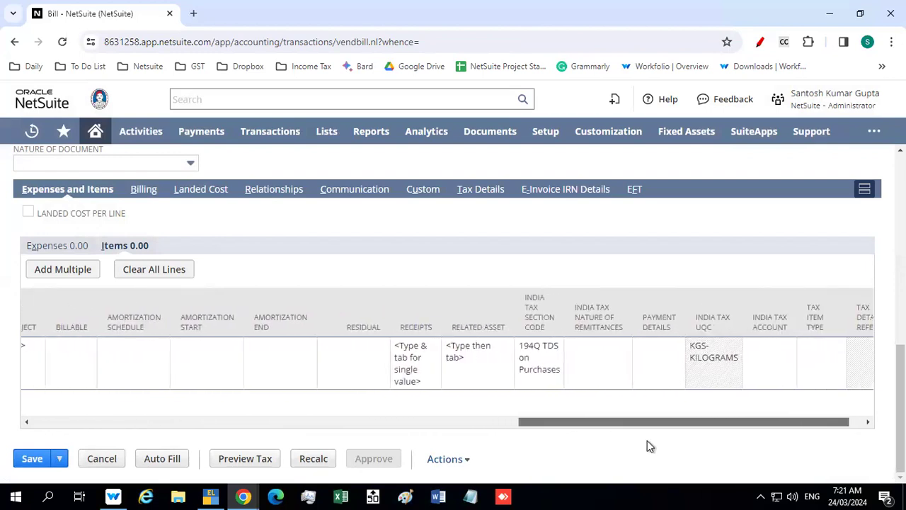
drag(567, 417, 53, 420)
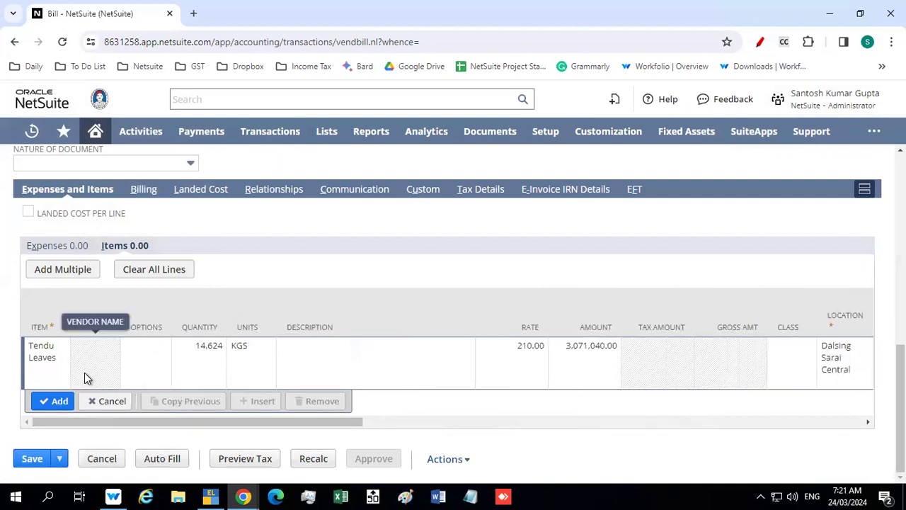
click(51, 402)
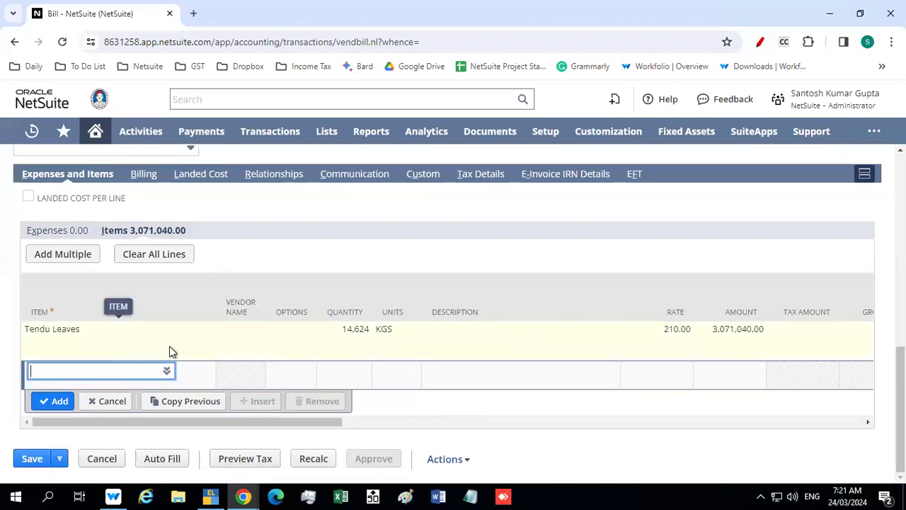
Check the vendor address in the bill's billing information against the party account on the TallyPrime voucher
click(140, 174)
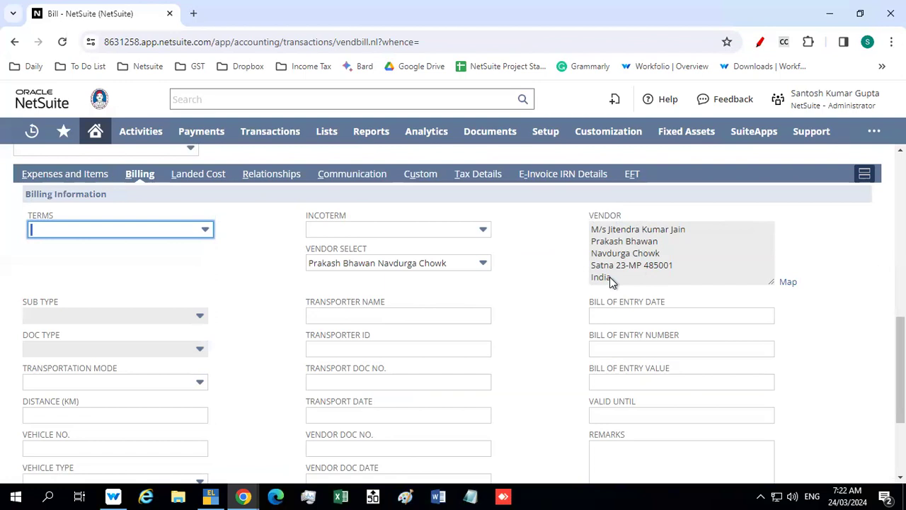
key(alt+Tab)
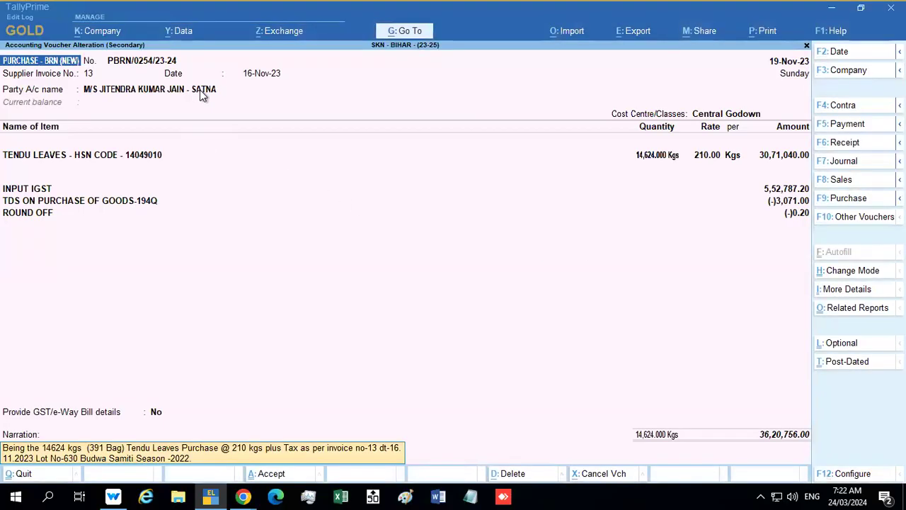
key(alt+Tab)
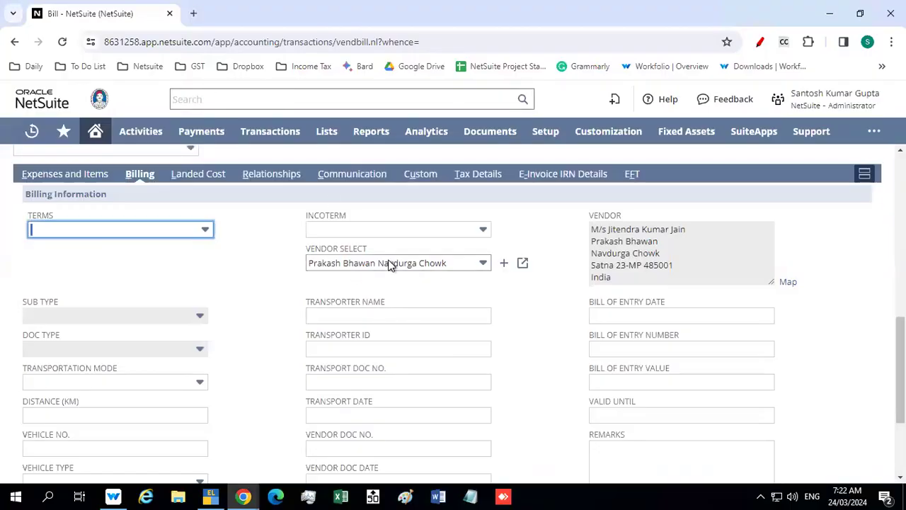
click(388, 263)
click(259, 269)
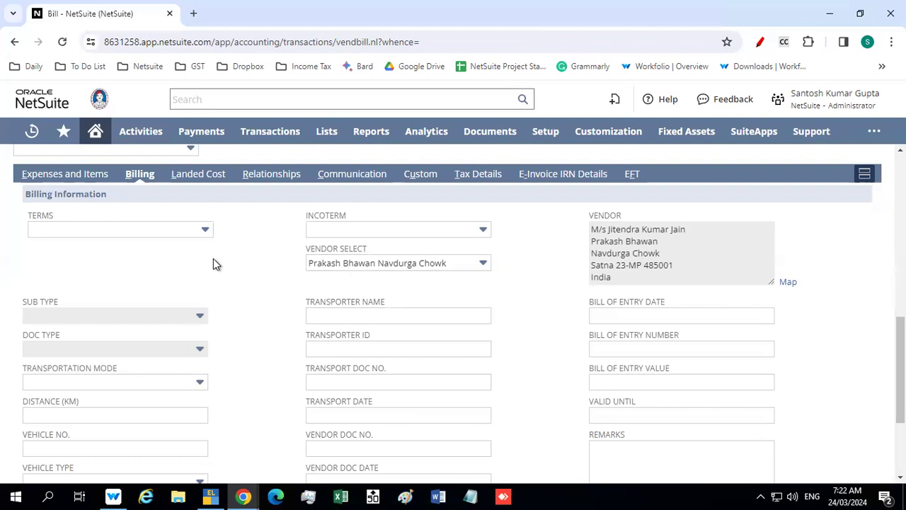
Look at the bill's landed cost settings, then open its tax details and preview the tax
click(210, 177)
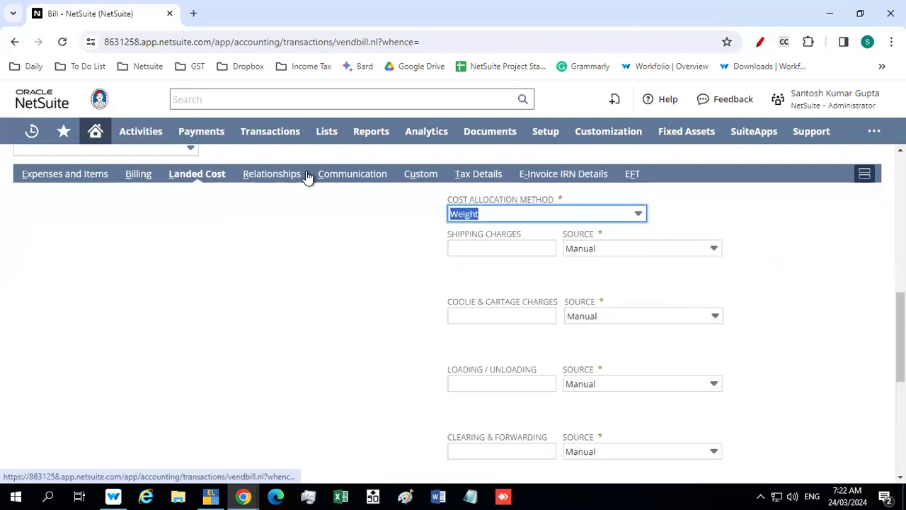
click(478, 179)
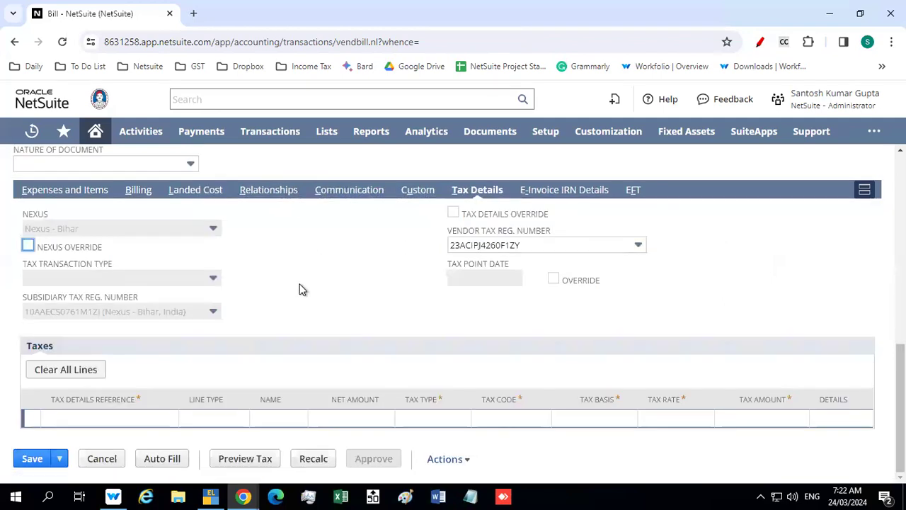
click(258, 461)
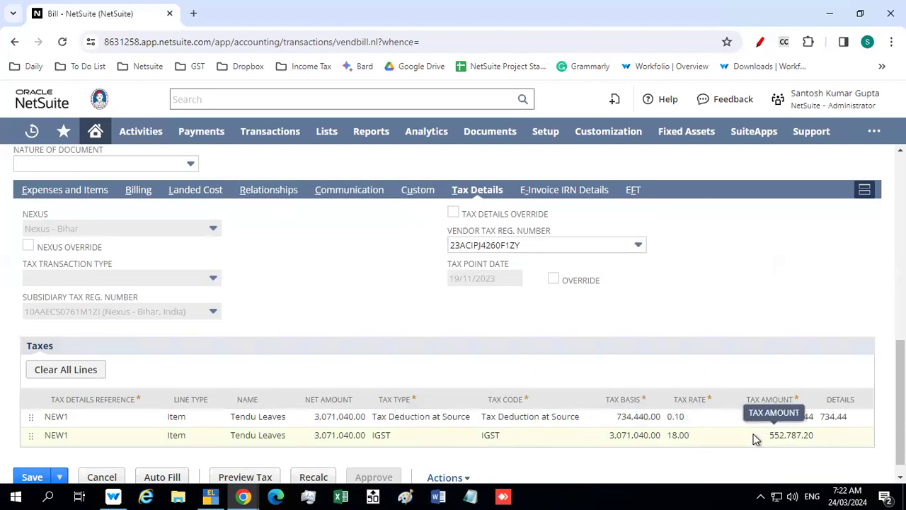
Compare the calculated IGST and TDS amounts with the input IGST and 194Q TDS amounts on the TallyPrime voucher
key(alt+Tab)
key(alt+Tab)
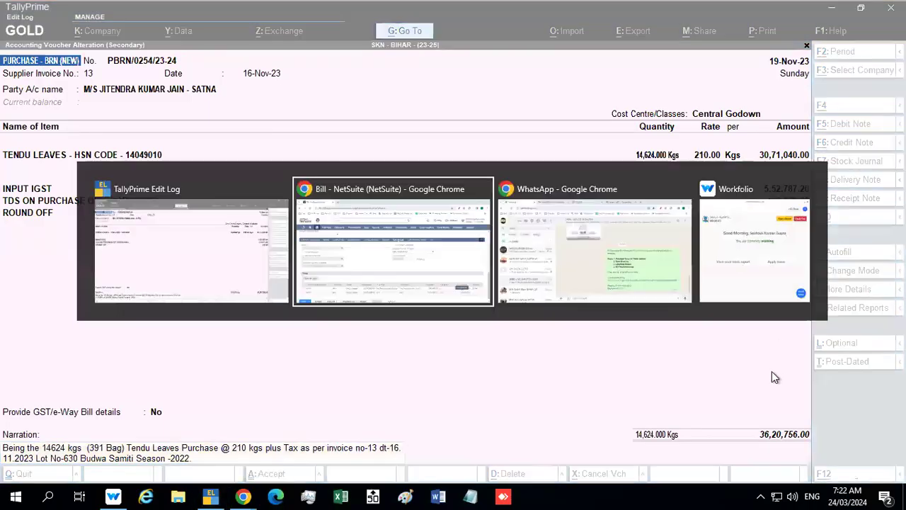
key(alt+Tab)
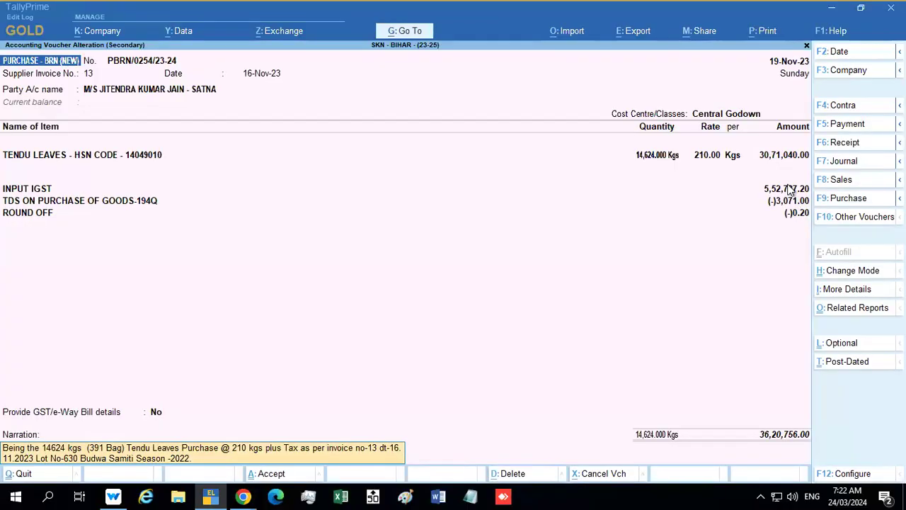
key(alt+Tab)
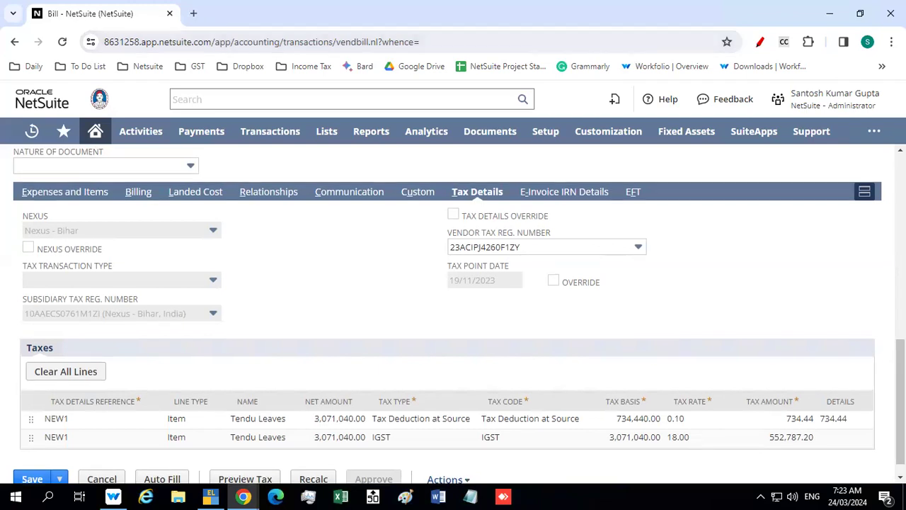
Check the bill's header amount and tax total, and examine the tax basis, rate and amount of the Tax Deduction at Source line
drag(900, 402, 901, 217)
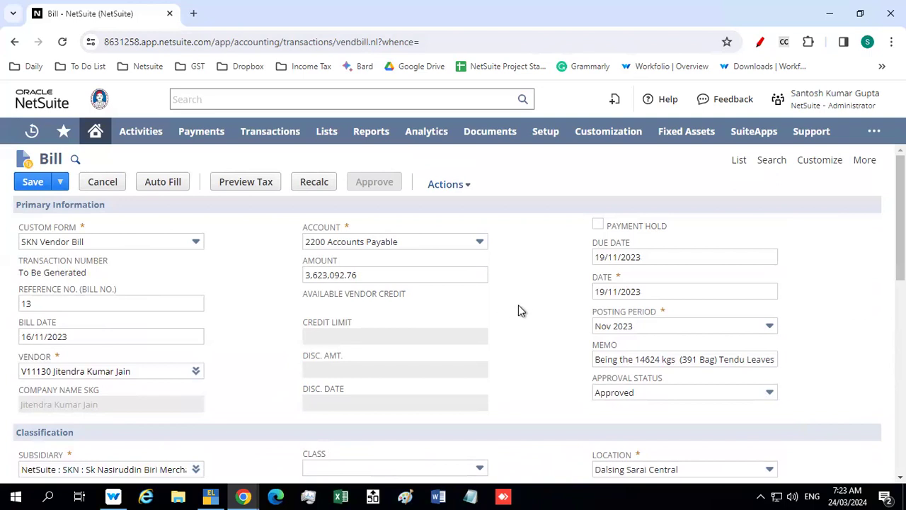
scroll(518, 302, down, 2)
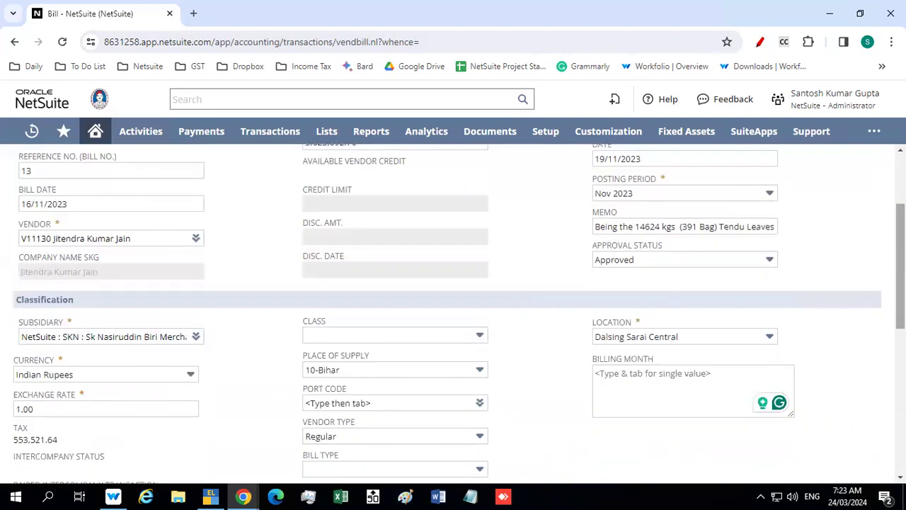
scroll(564, 467, down, 6)
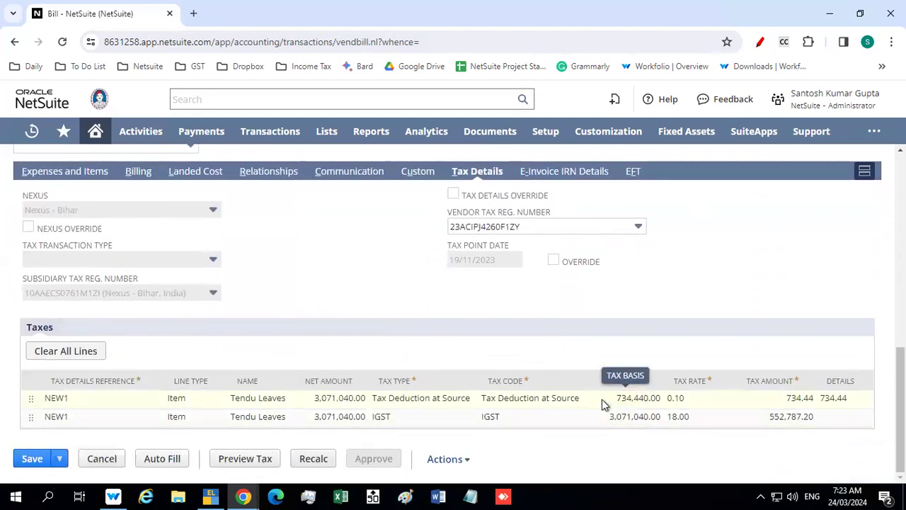
drag(616, 400, 664, 400)
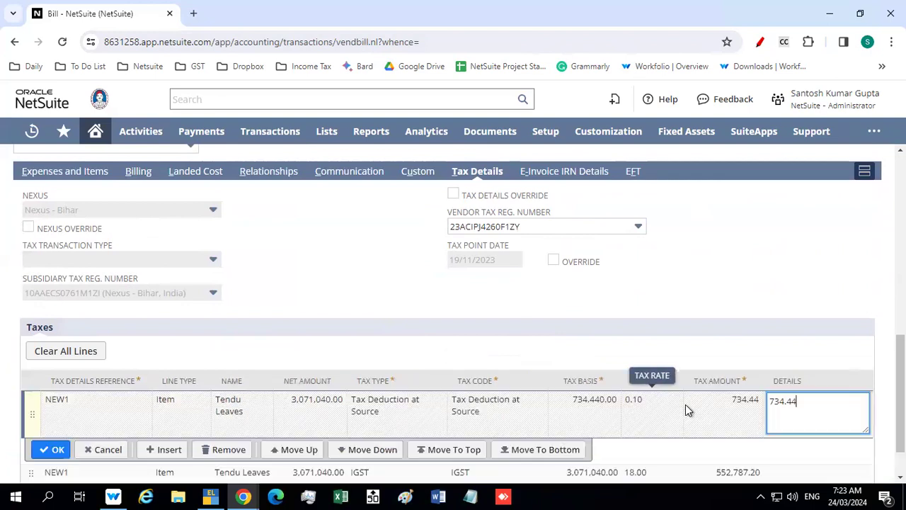
click(689, 291)
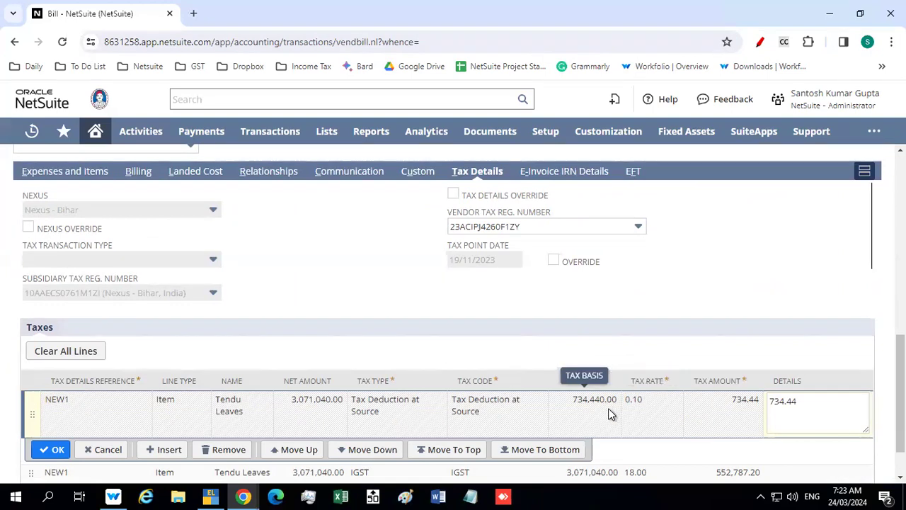
scroll(607, 412, down, 1)
click(49, 395)
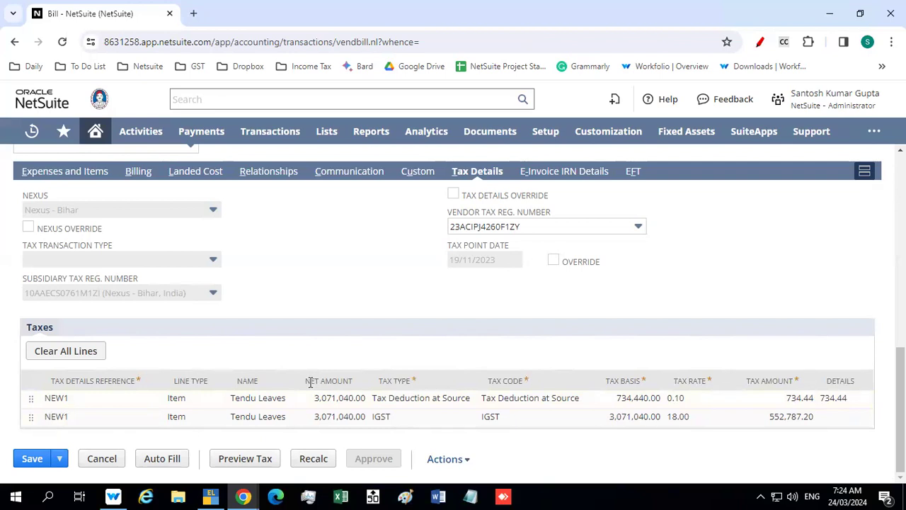
Review the bill's primary information and classification once more against the IGST and TDS tax lines
scroll(310, 383, up, 8)
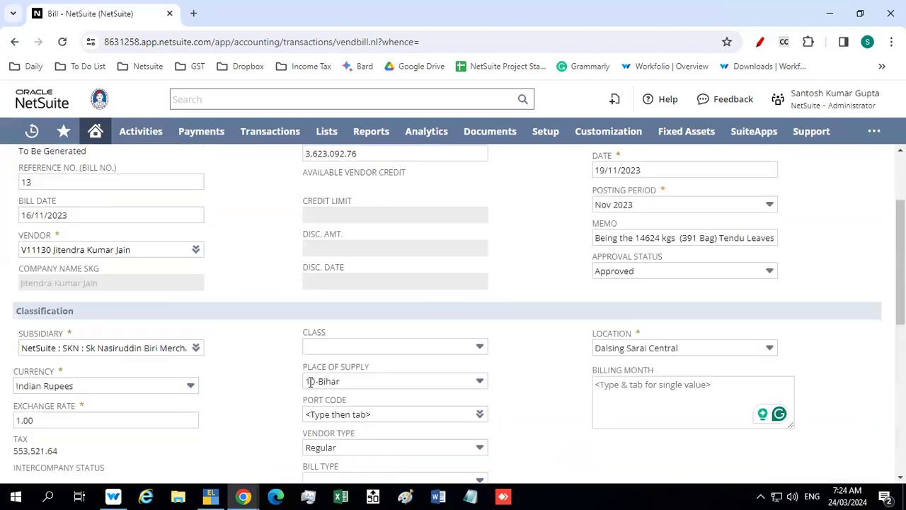
scroll(310, 383, up, 1)
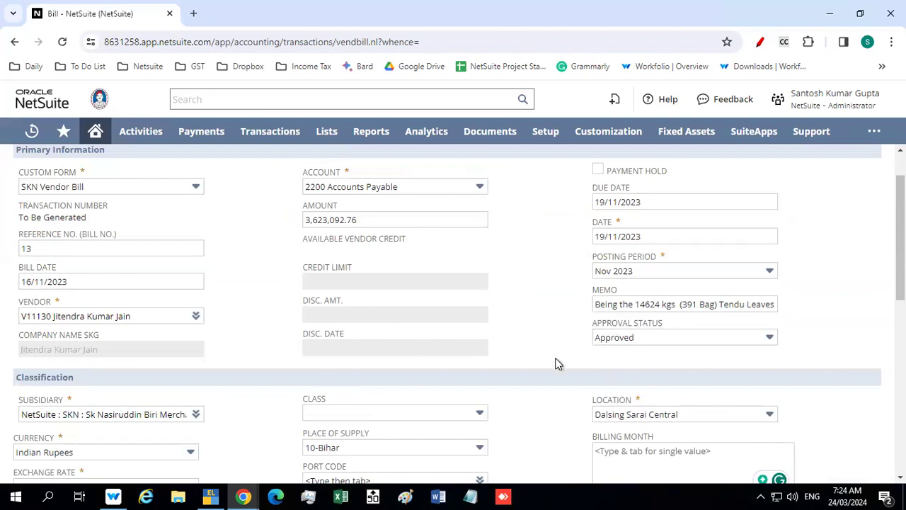
scroll(557, 365, down, 10)
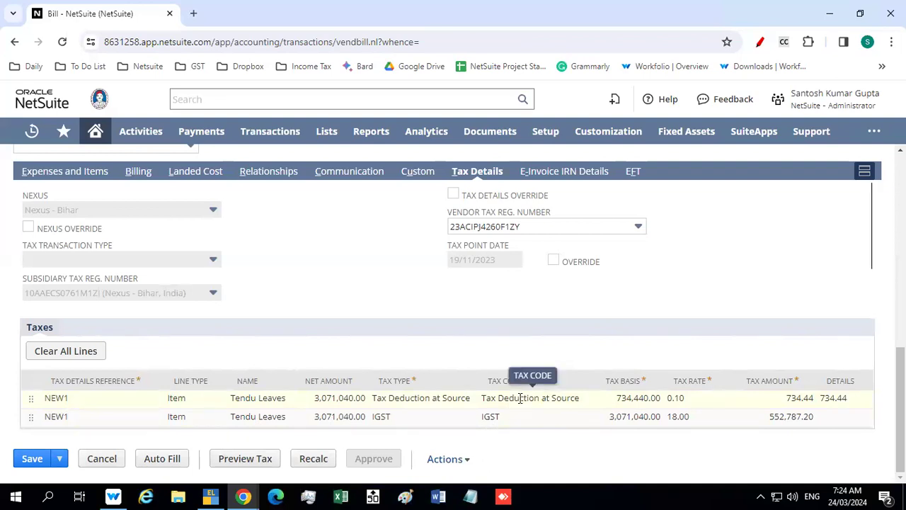
scroll(521, 399, up, 5)
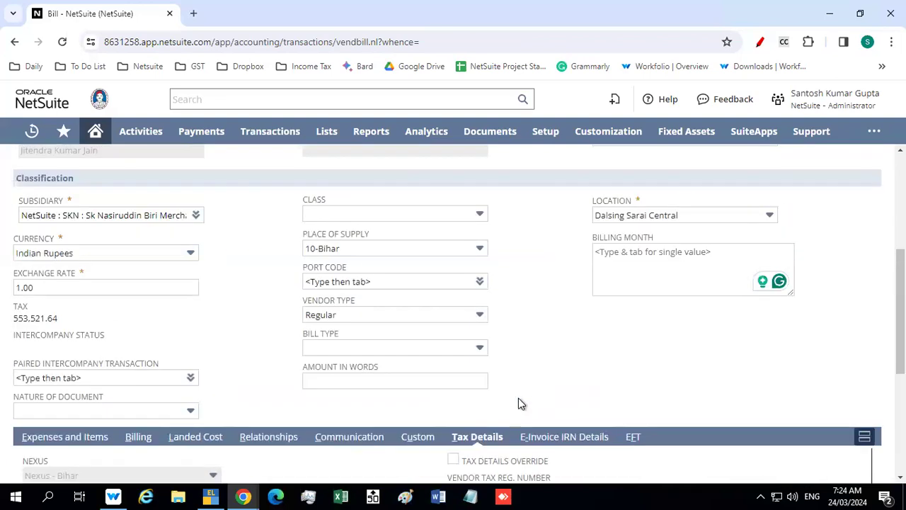
scroll(518, 398, up, 2)
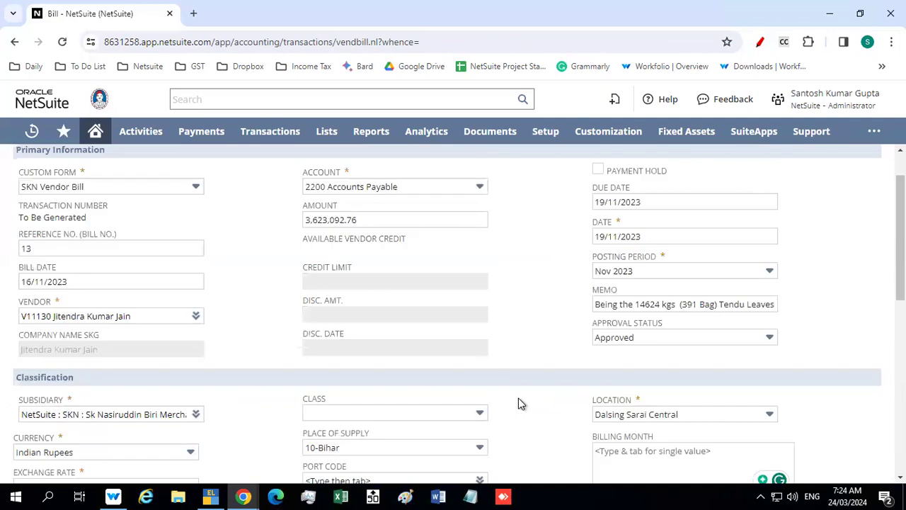
Set the bill's approval status to Pending Approval and save the bill
click(636, 337)
click(633, 357)
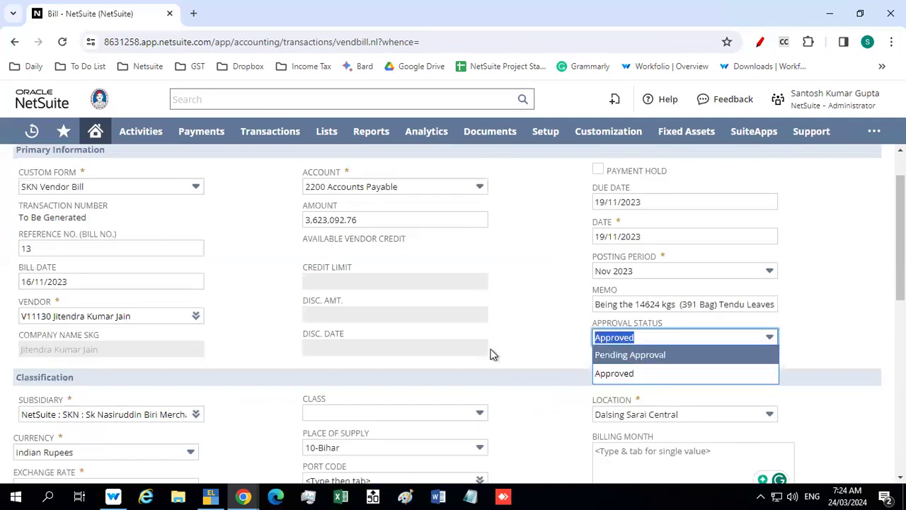
scroll(490, 354, up, 1)
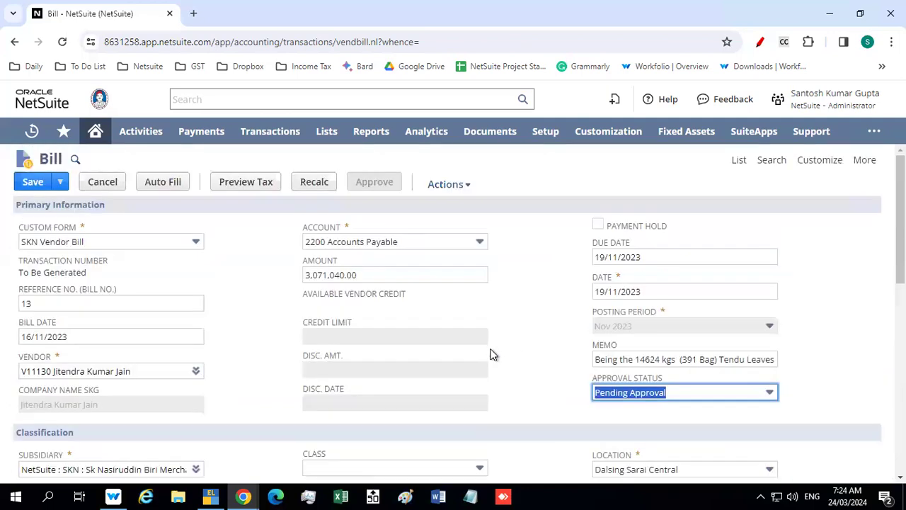
click(32, 183)
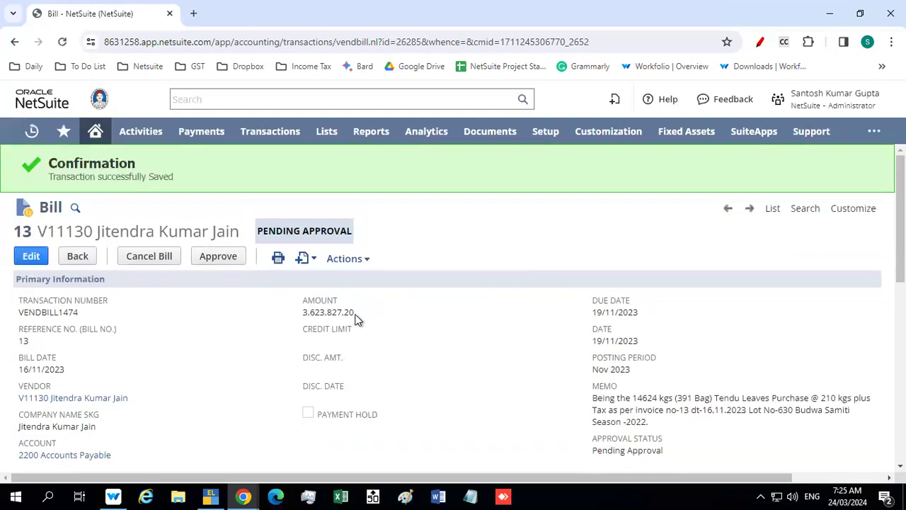
Review the saved bill's item line and GL impact, then check which taxes its tax details list before approval
scroll(358, 316, down, 4)
scroll(358, 316, up, 4)
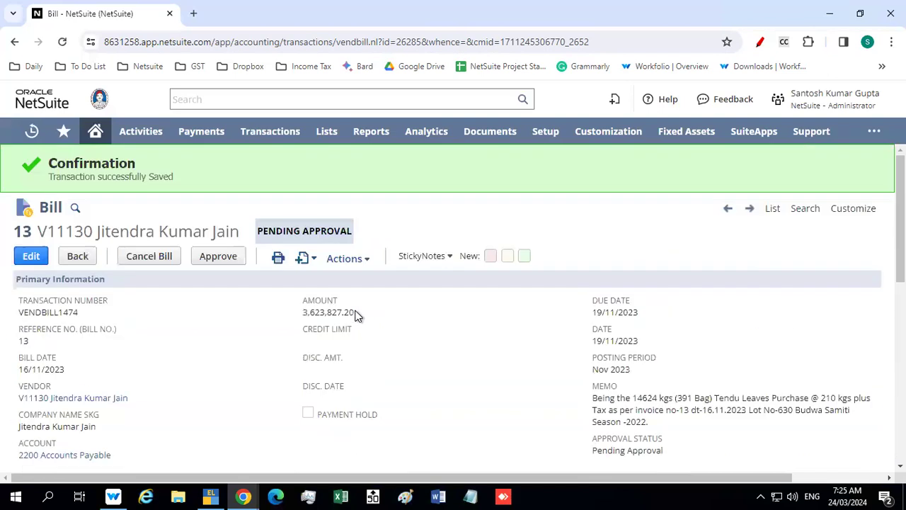
scroll(358, 316, down, 8)
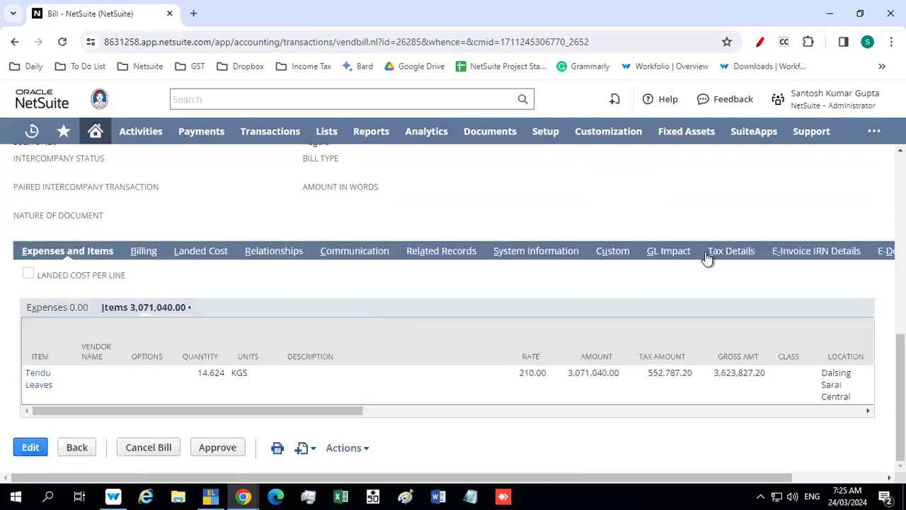
click(682, 252)
scroll(497, 313, down, 1)
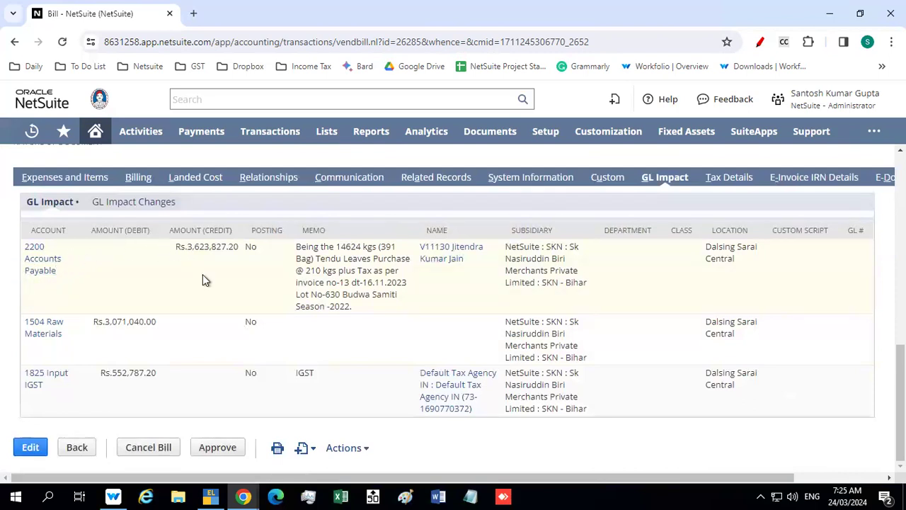
click(730, 179)
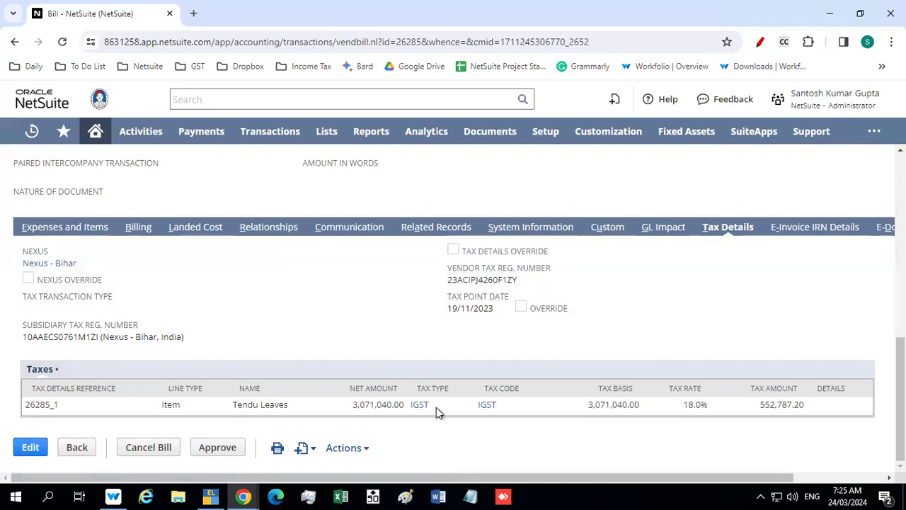
Approve the bill, then check the IGST and Tax Deduction at Source lines in its tax details
click(218, 448)
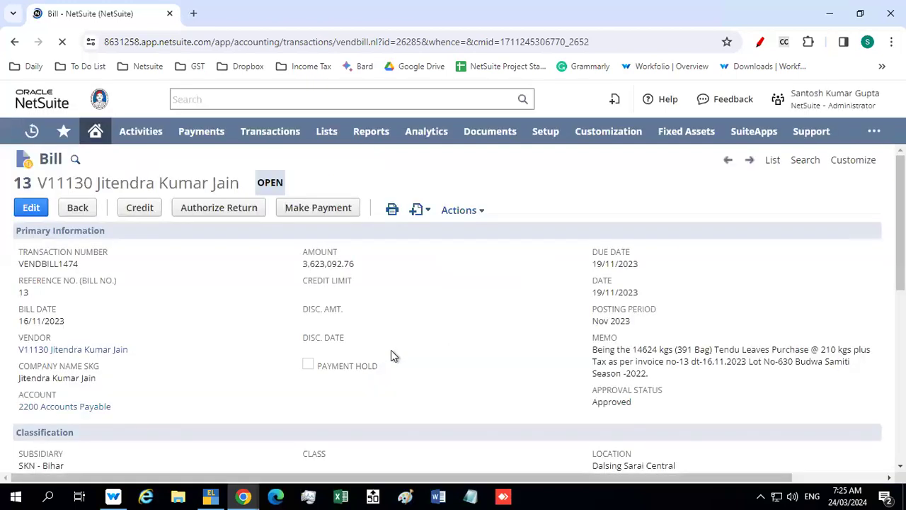
scroll(391, 350, down, 3)
scroll(391, 349, down, 3)
scroll(676, 296, down, 2)
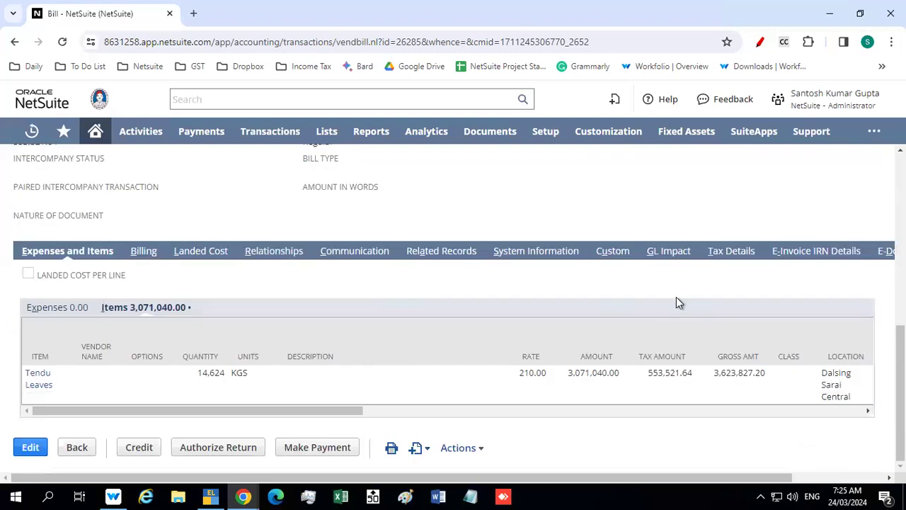
click(721, 253)
scroll(559, 343, down, 1)
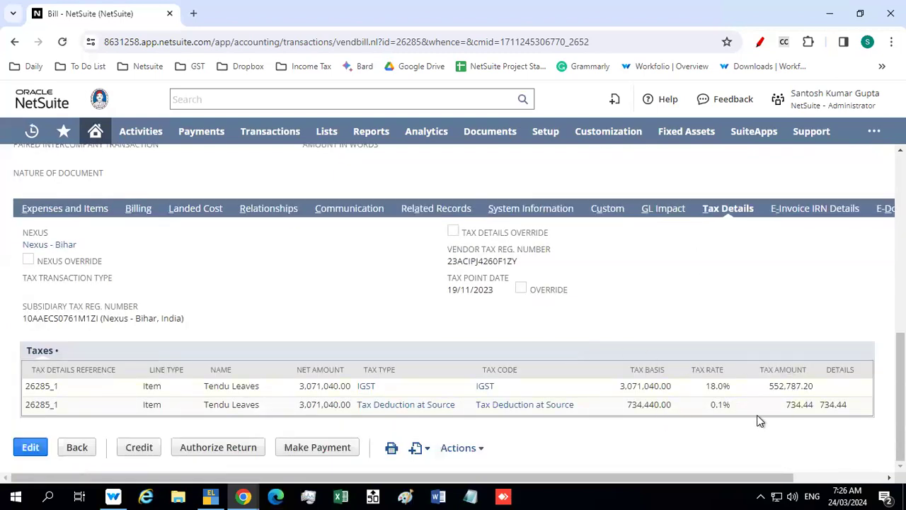
Examine the approved bill's GL impact, checking the Accounts Payable, Raw Materials, Input IGST and TDS (Payable) debit and credit amounts
click(663, 208)
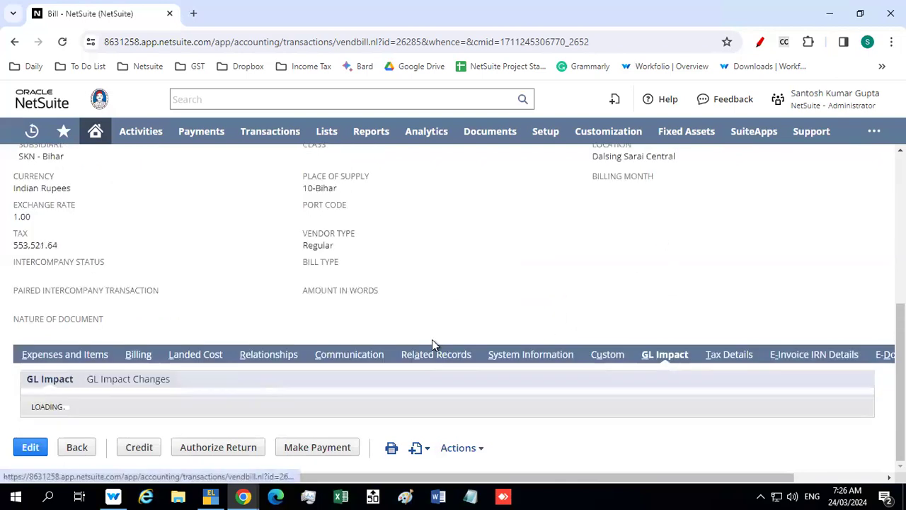
scroll(233, 314, down, 2)
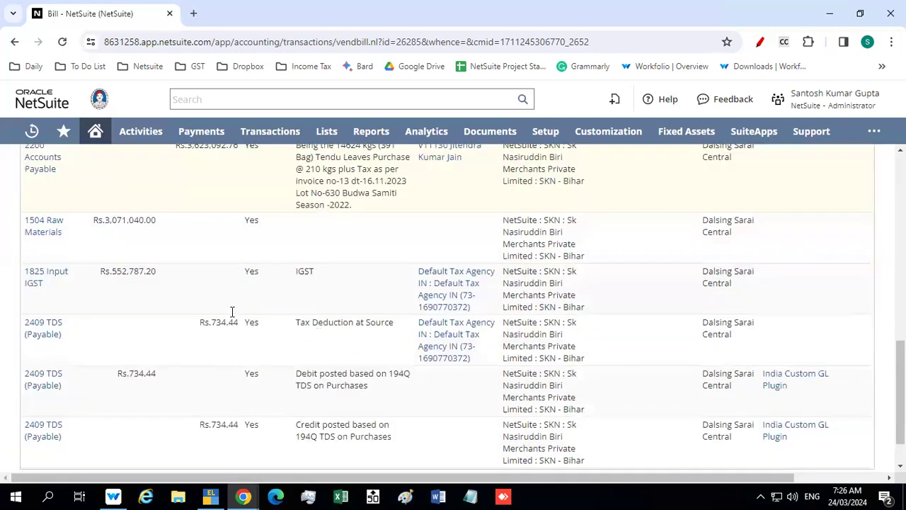
scroll(212, 308, up, 1)
drag(174, 212, 229, 212)
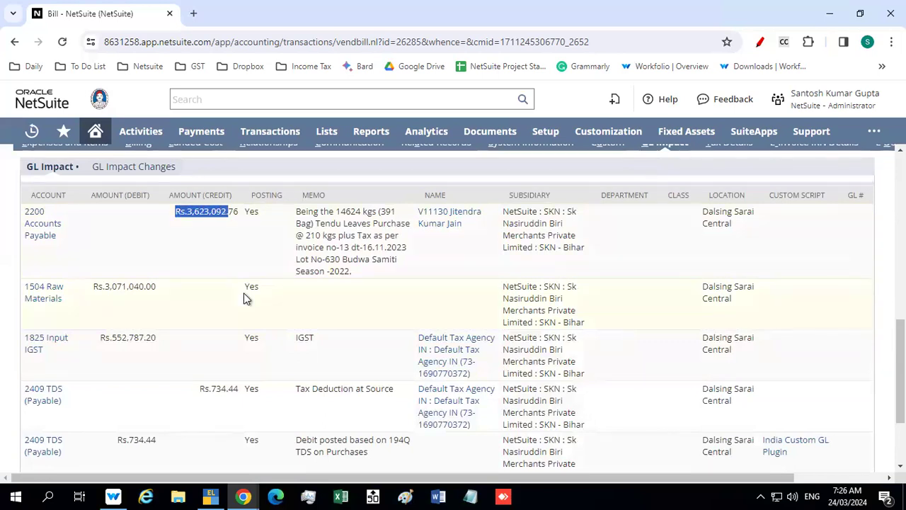
drag(91, 287, 156, 286)
scroll(196, 291, down, 2)
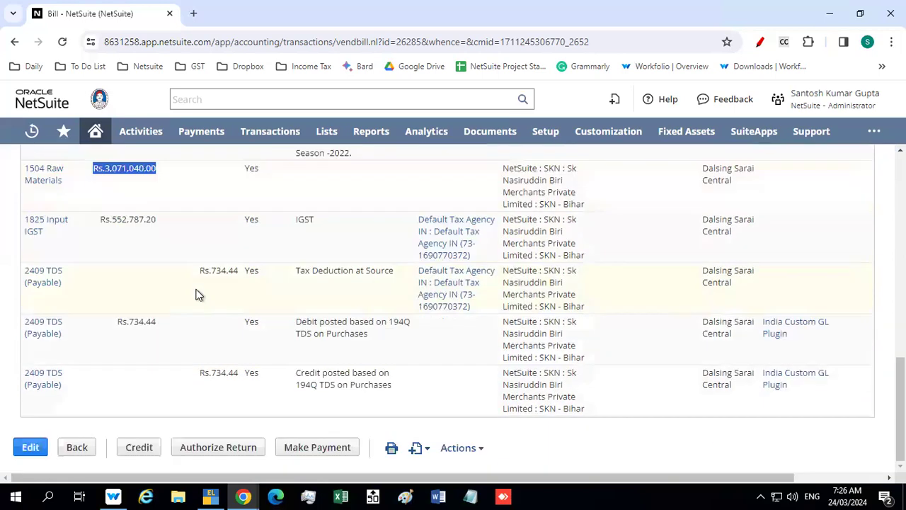
drag(98, 219, 151, 223)
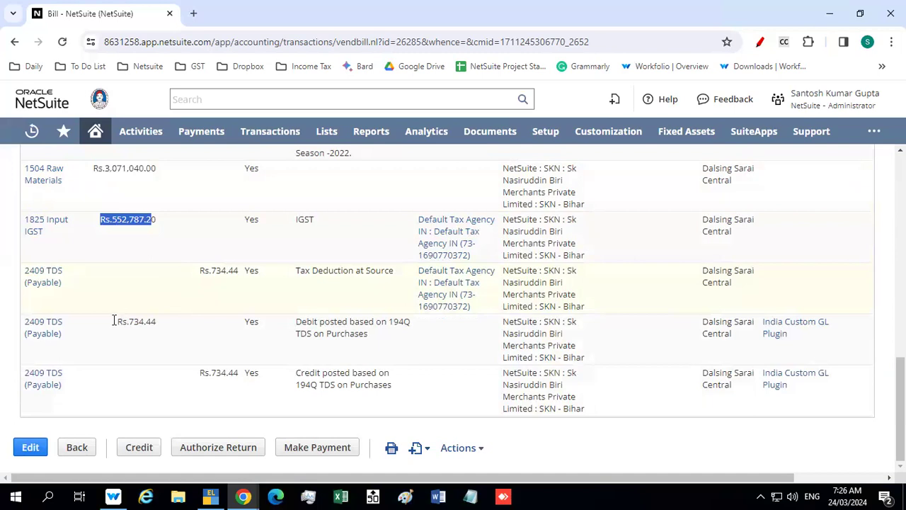
drag(199, 271, 237, 268)
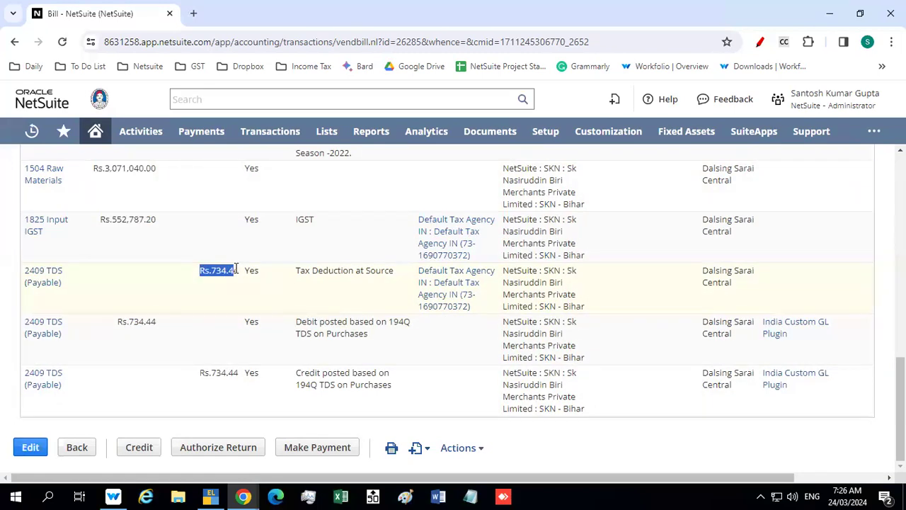
drag(111, 324, 159, 323)
drag(197, 371, 266, 380)
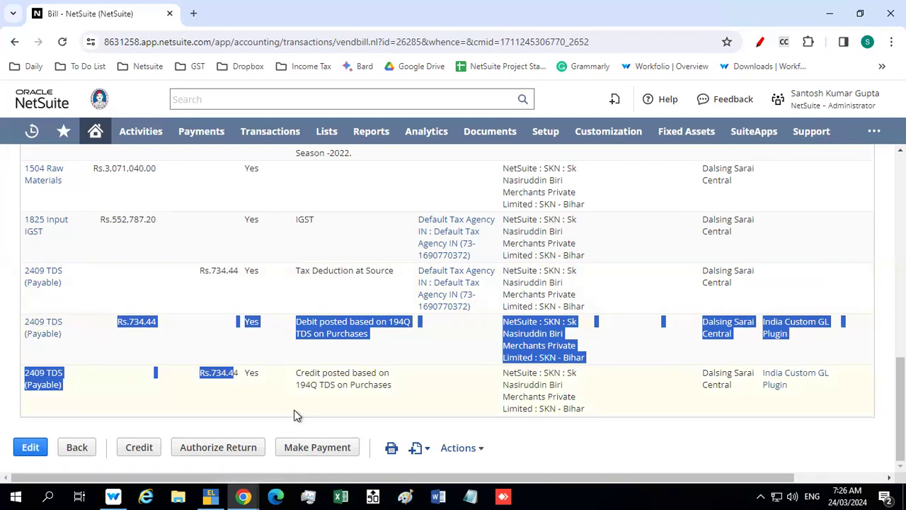
scroll(294, 415, up, 3)
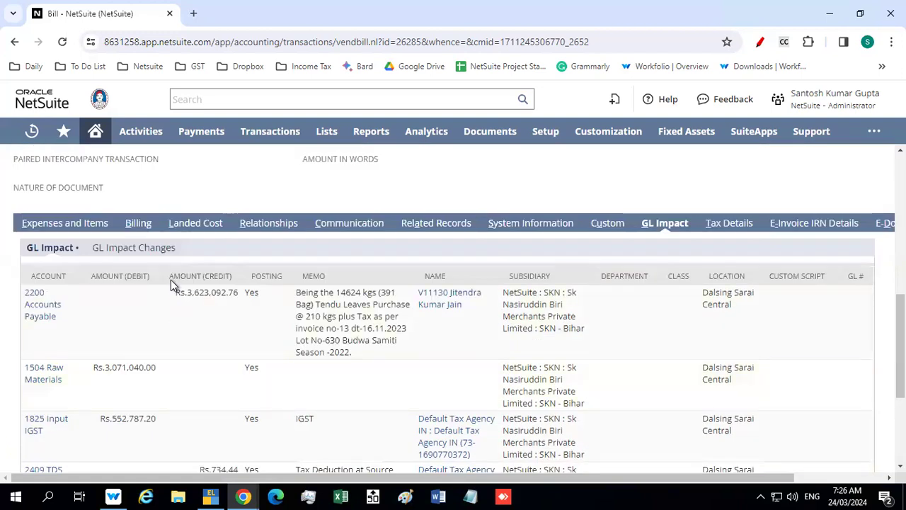
scroll(170, 280, down, 1)
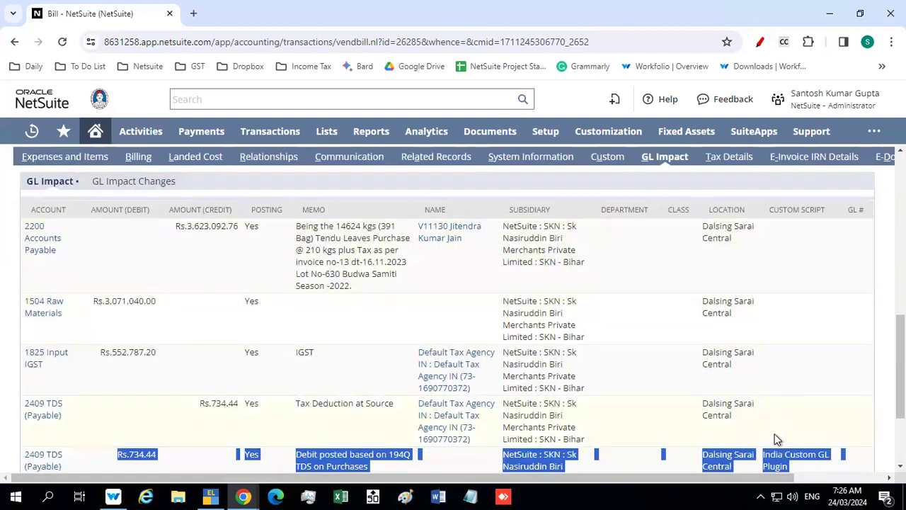
Recheck the approved bill's primary information and the tax basis and rate of its Tax Deduction at Source line
scroll(526, 301, up, 7)
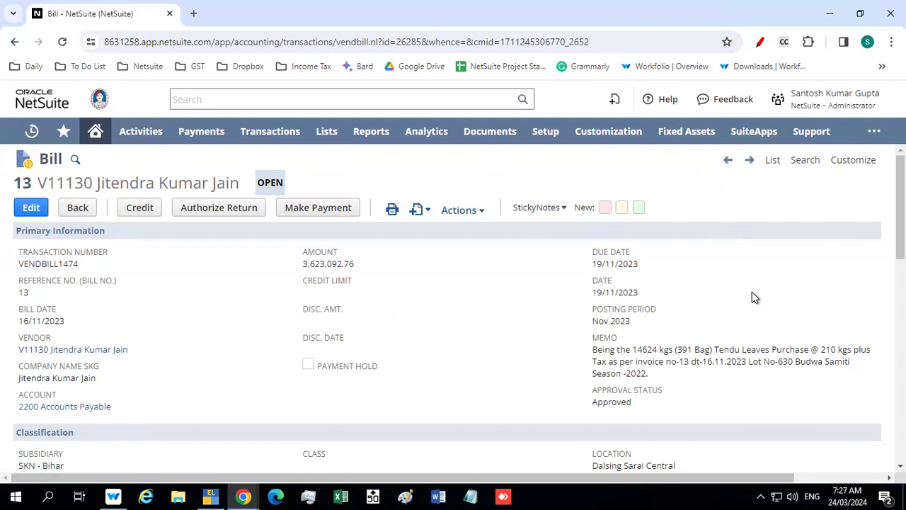
scroll(753, 297, down, 6)
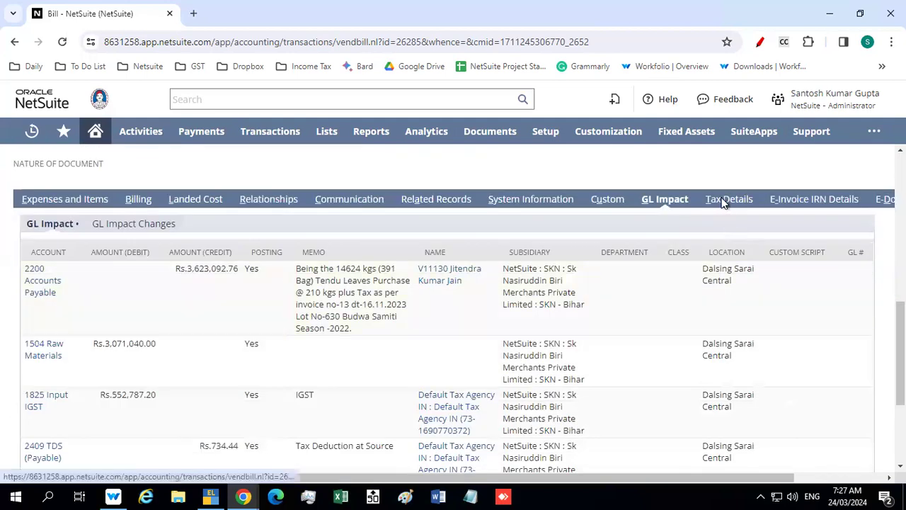
click(723, 202)
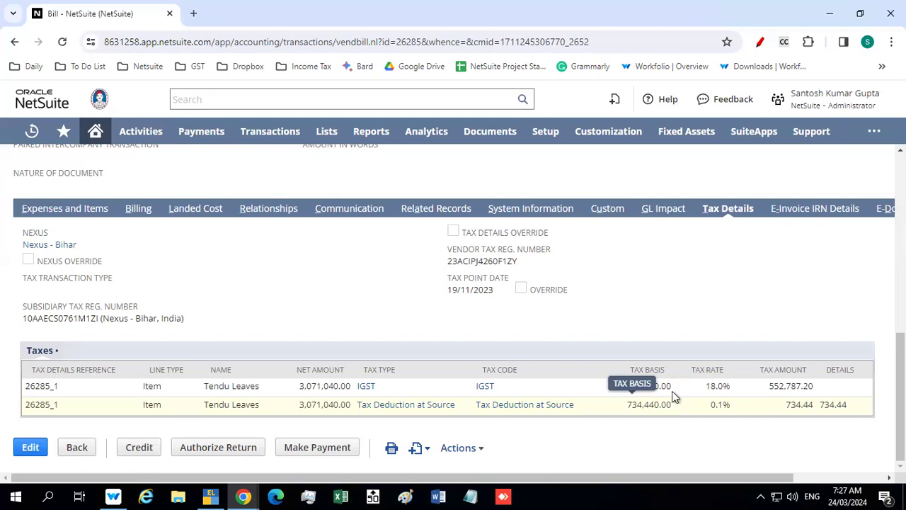
scroll(633, 310, up, 5)
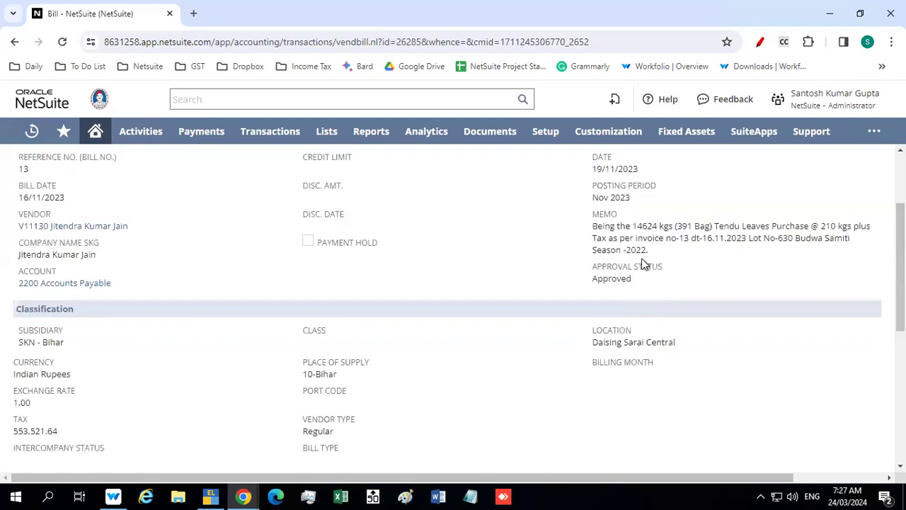
scroll(645, 263, up, 2)
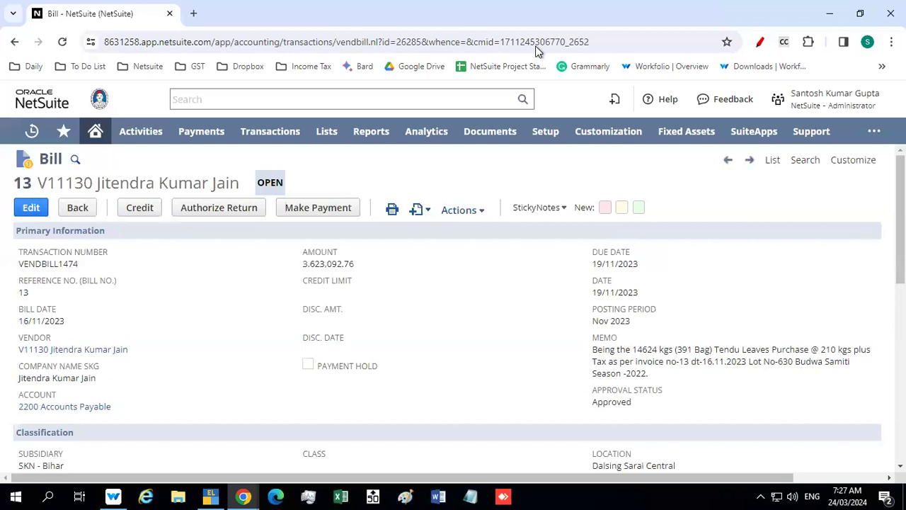